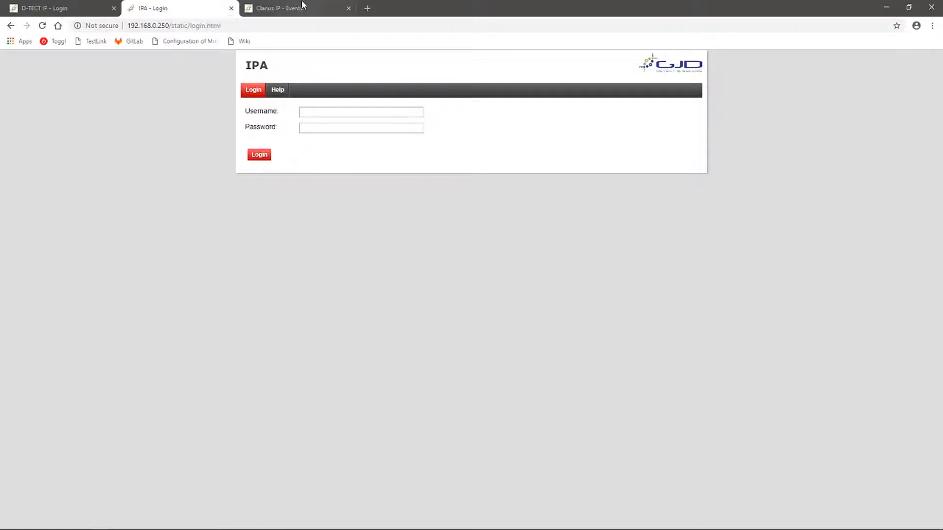
# - Compare the D-TECT IP, IPA and Clarius IP pages, ending on the D-TECT IP login at 192.168.0.251
pyautogui.click(52, 9)
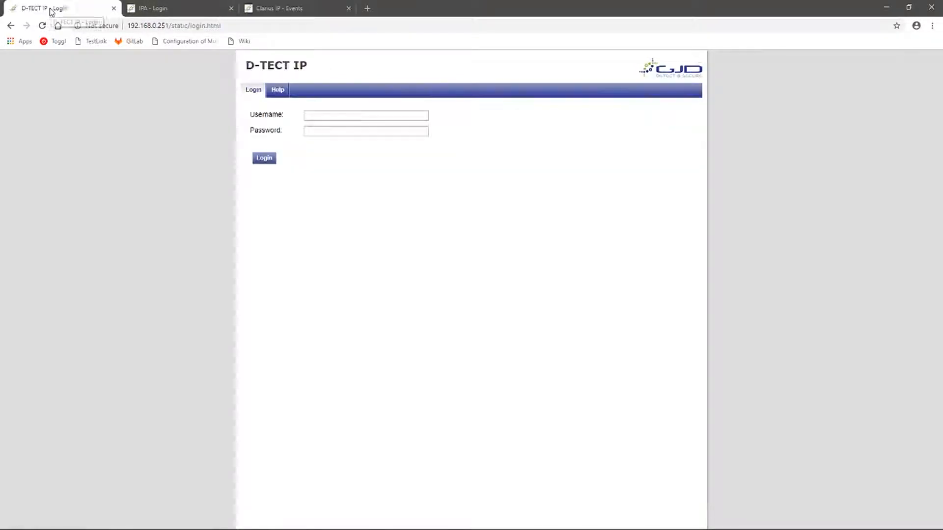
pyautogui.click(168, 7)
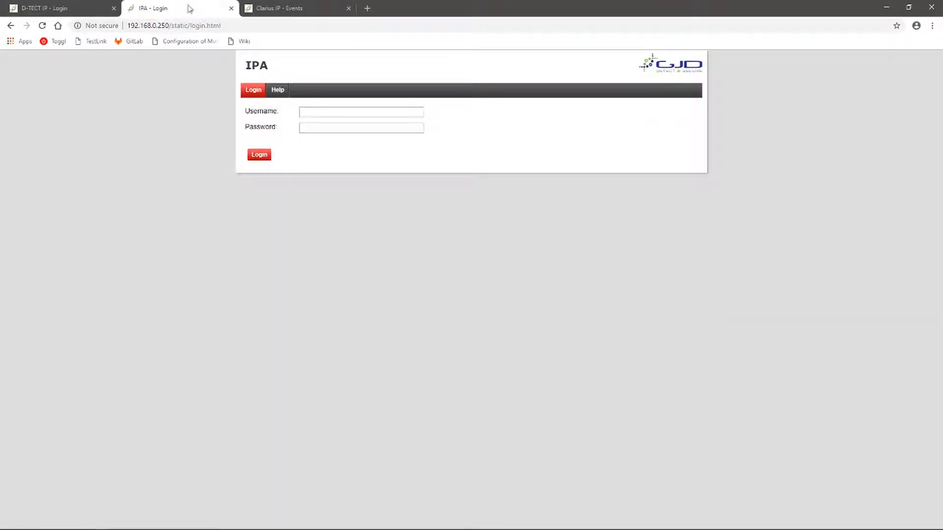
pyautogui.click(270, 8)
pyautogui.click(89, 11)
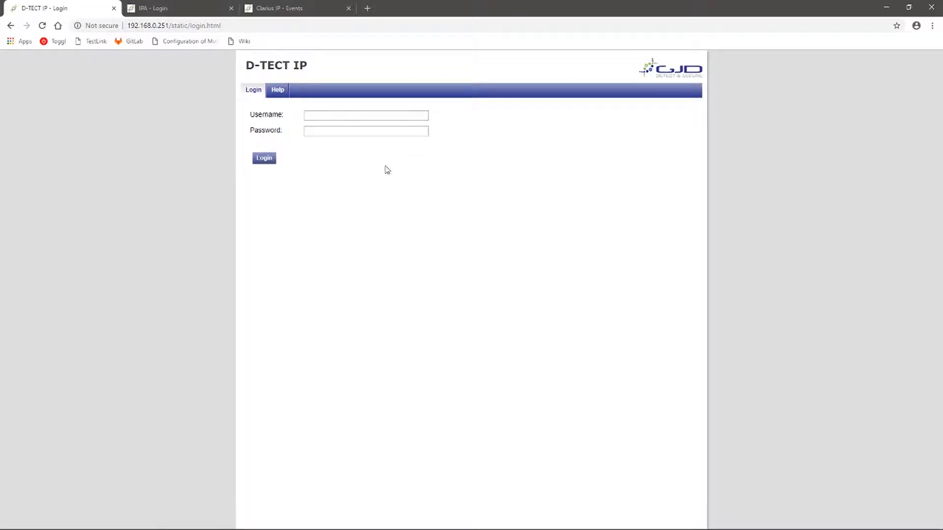
# - Log into the D-TECT IP as admin, view its Unit configuration TCP/IP settings, and open the GJD-URC folder
pyautogui.click(339, 116)
pyautogui.write('admin')
pyautogui.press('Tab')
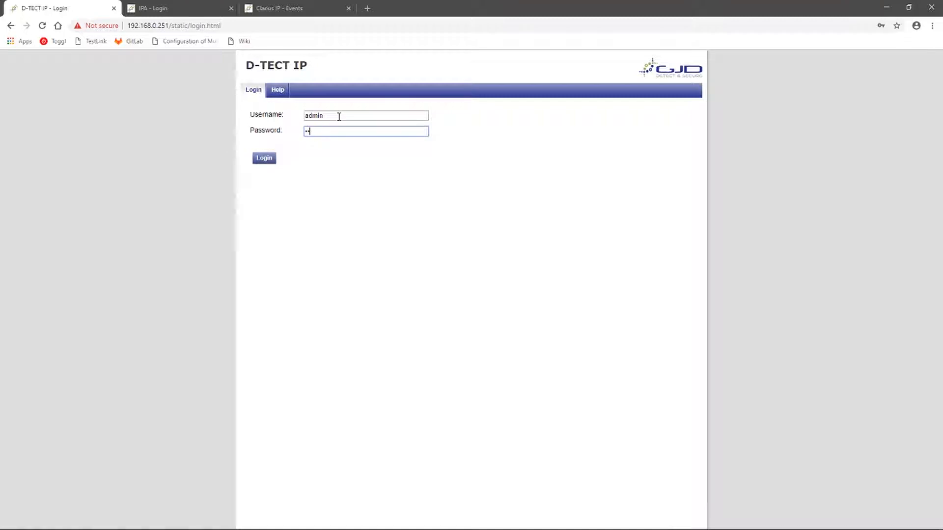
pyautogui.write('•••••••••')
pyautogui.press('Return')
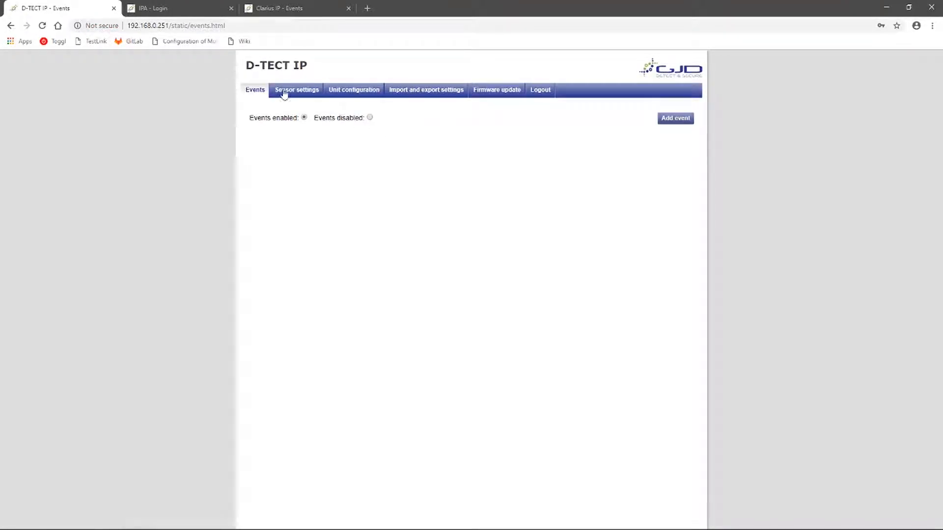
pyautogui.click(353, 93)
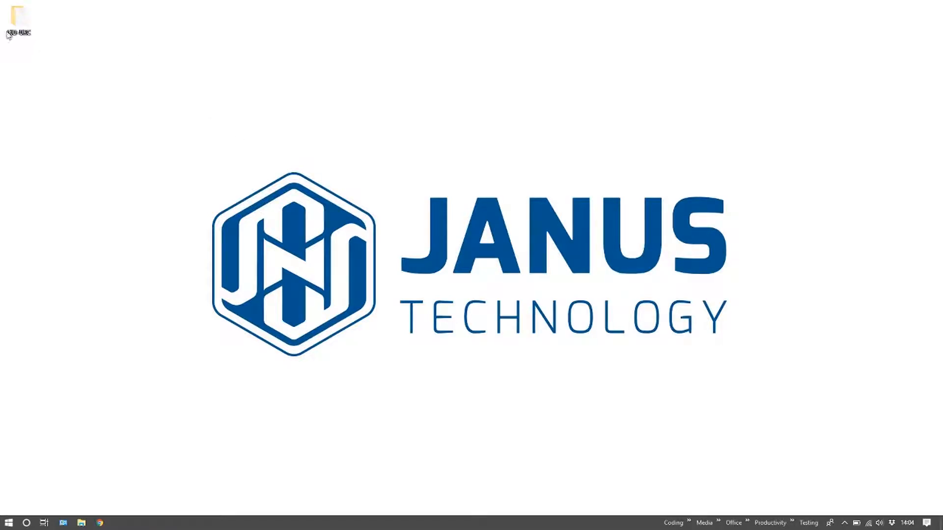
pyautogui.doubleClick(14, 27)
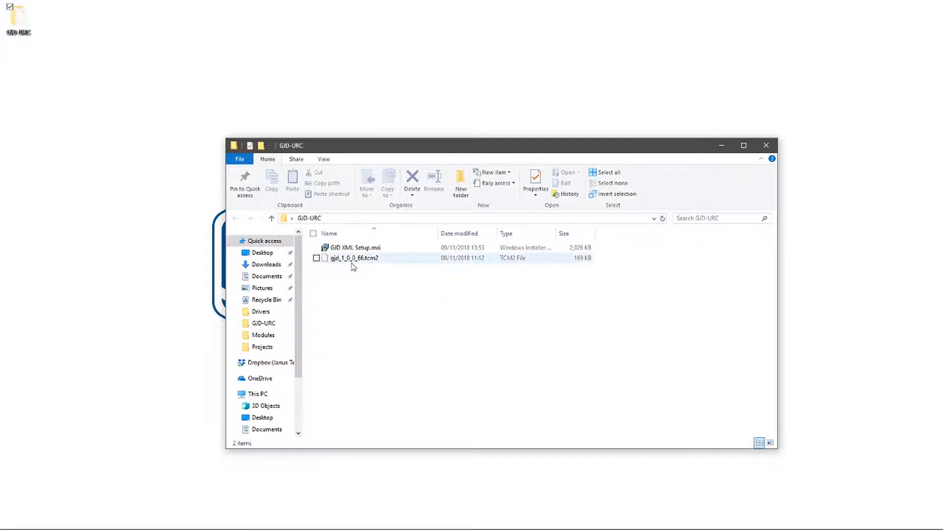
# - Copy gjd_1_0_0_66.tcm2 into Documents\Universal Remote Control, Inc\URC Accelerator 2\Modules and close Explorer
pyautogui.click(353, 261)
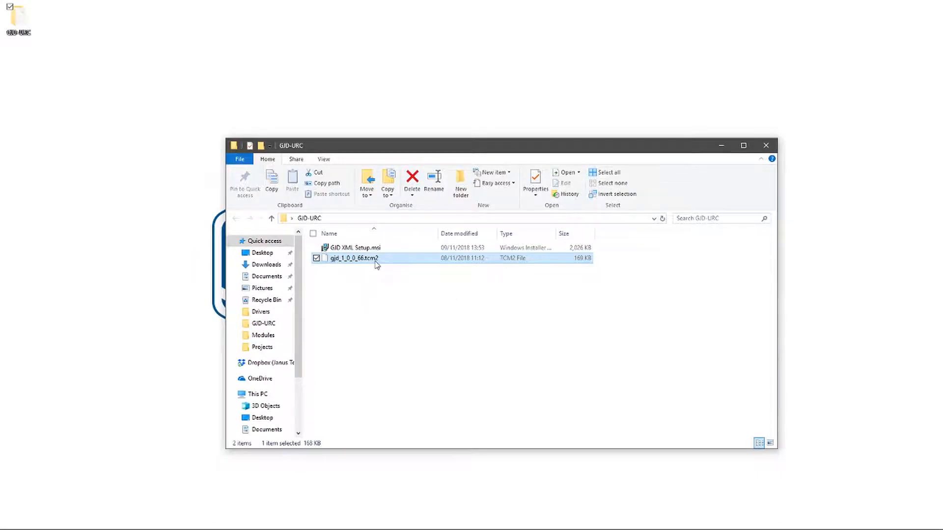
pyautogui.rightClick(376, 263)
pyautogui.click(261, 384)
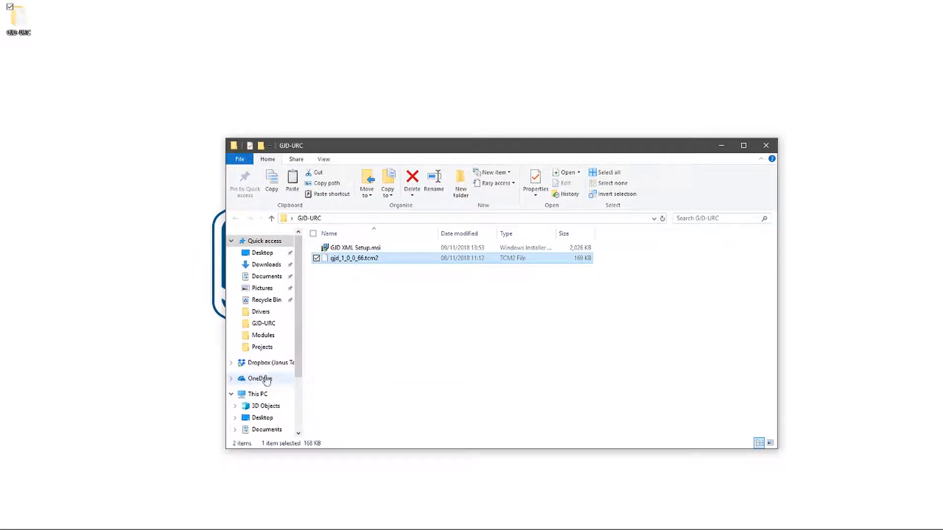
pyautogui.click(265, 278)
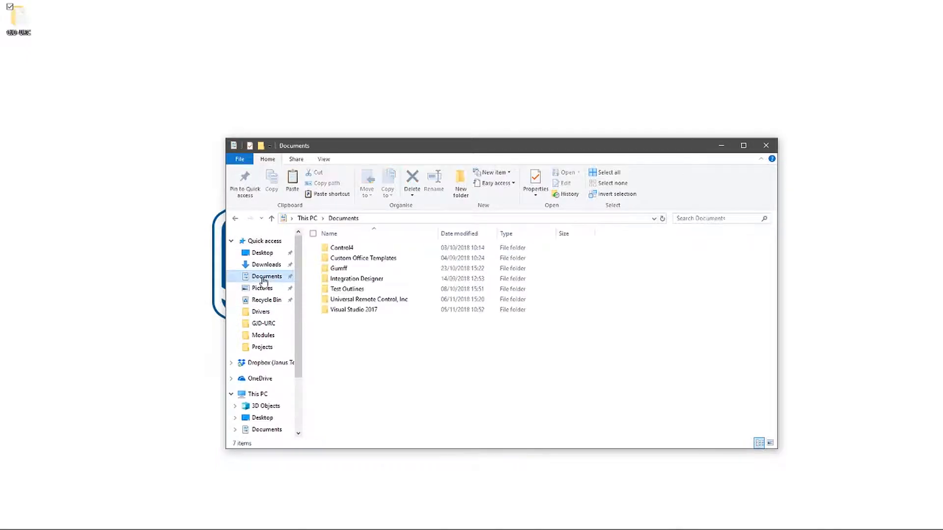
pyautogui.doubleClick(367, 299)
pyautogui.doubleClick(346, 251)
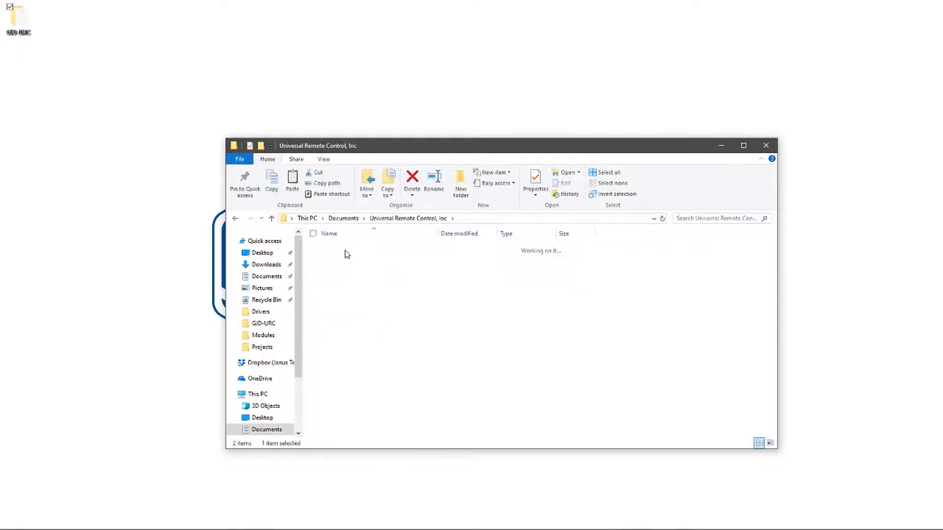
pyautogui.doubleClick(352, 262)
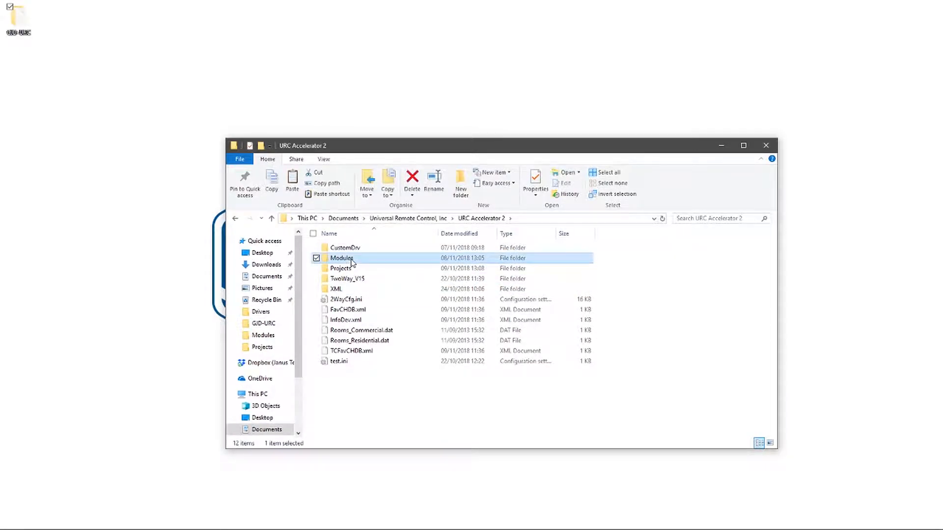
pyautogui.rightClick(343, 287)
pyautogui.click(275, 350)
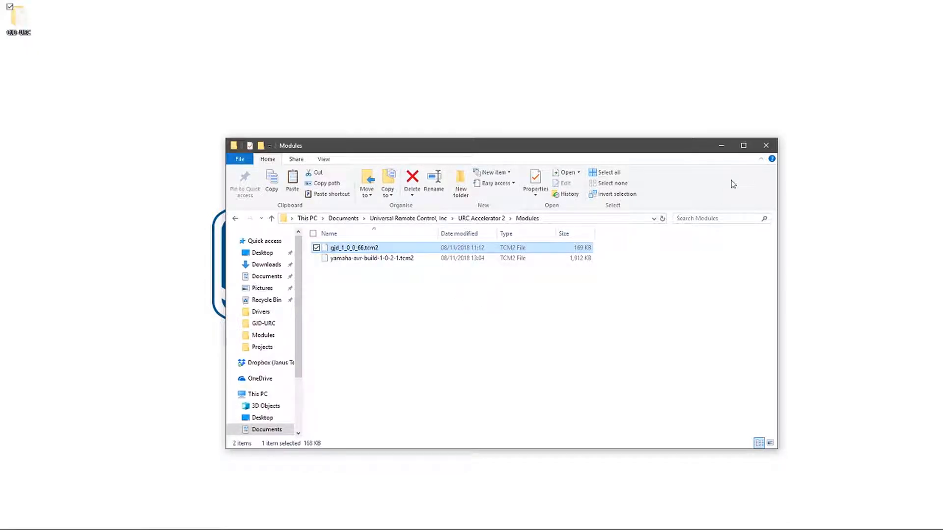
pyautogui.click(766, 145)
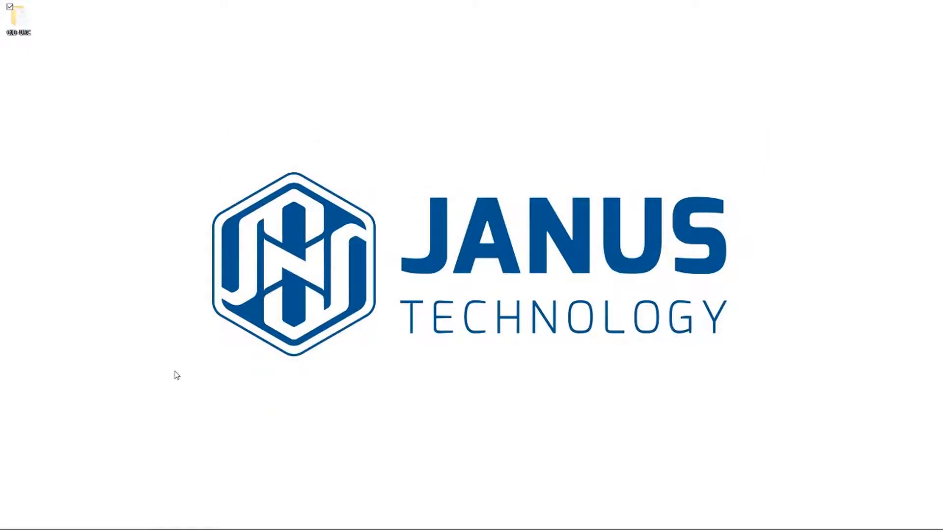
pyautogui.press('super')
# - Launch URC Accelerator 2 and start a TCM file import from the File menu
pyautogui.write('acc')
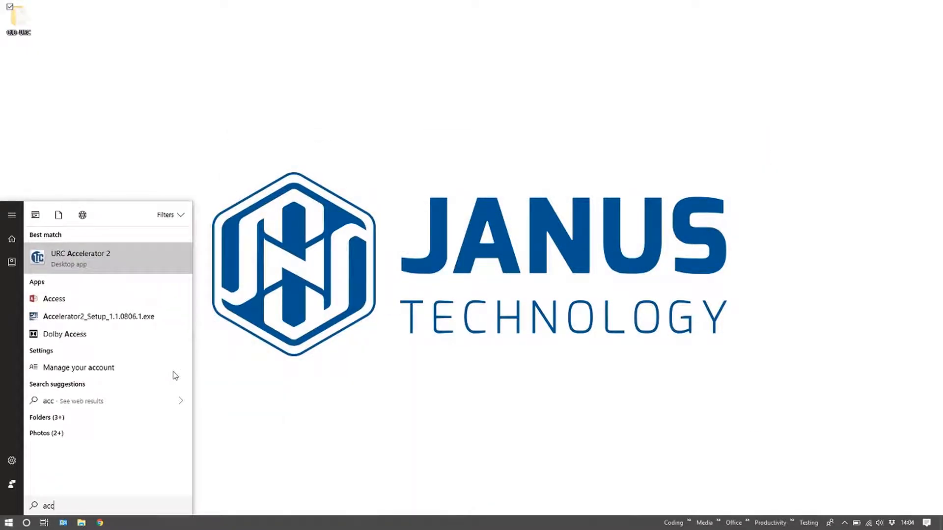
pyautogui.click(148, 273)
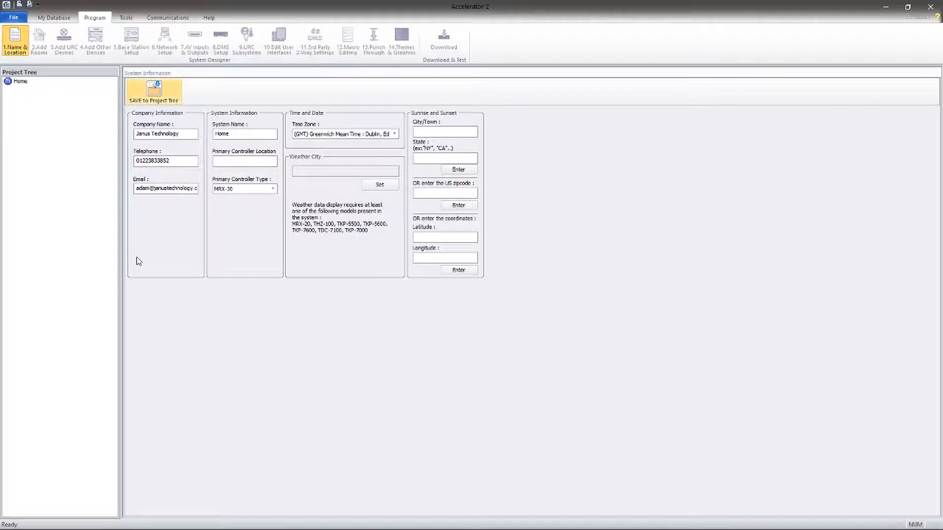
pyautogui.click(14, 17)
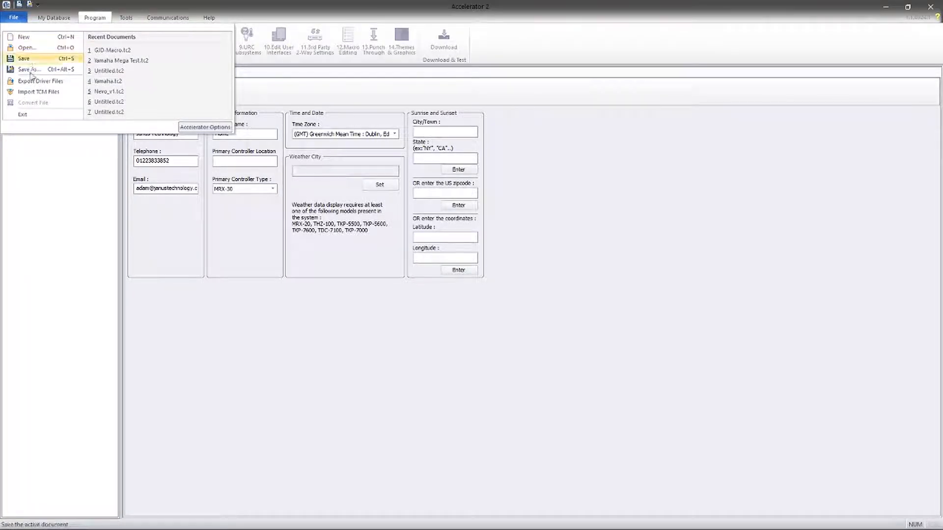
pyautogui.click(37, 92)
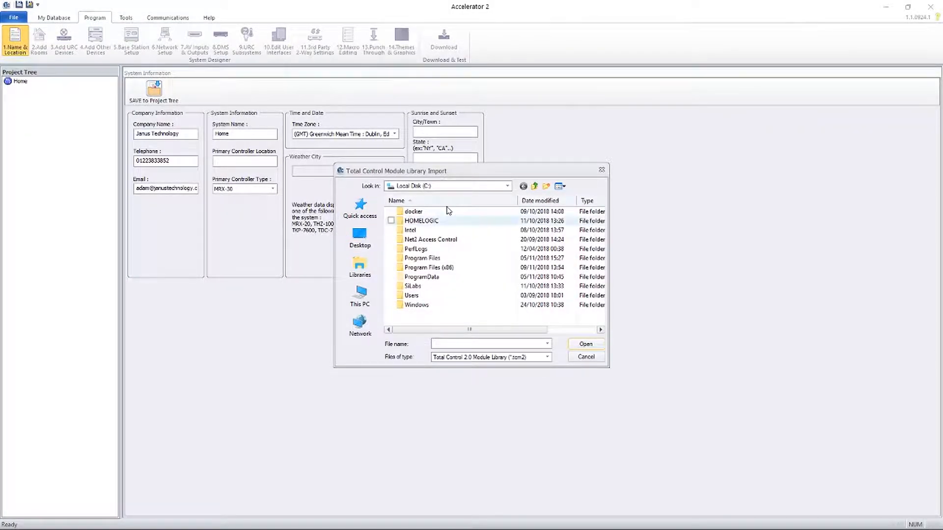
# - Import the GJD_NOTIFICATION module from Modules\gjd_1_0_0_66.tcm2 and acknowledge the success message
pyautogui.click(507, 186)
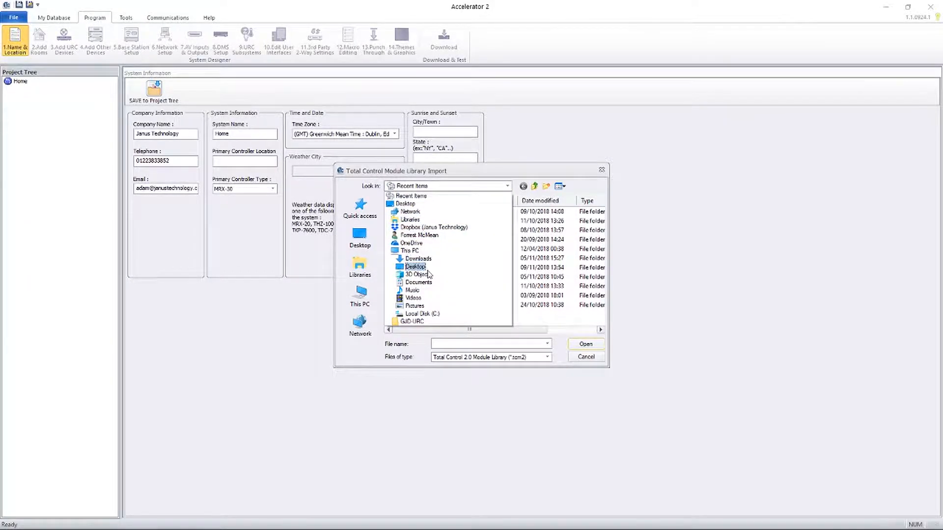
pyautogui.click(427, 282)
pyautogui.doubleClick(423, 258)
pyautogui.doubleClick(420, 212)
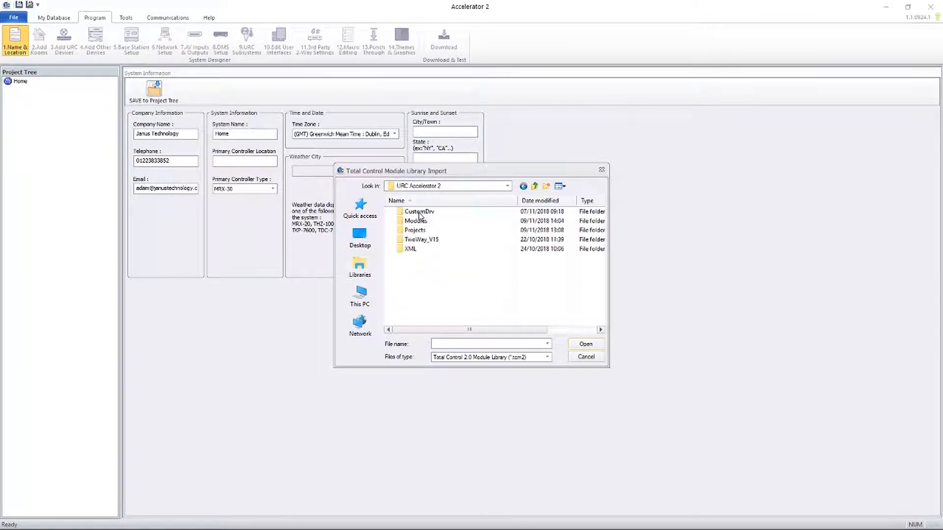
pyautogui.doubleClick(416, 221)
pyautogui.click(423, 212)
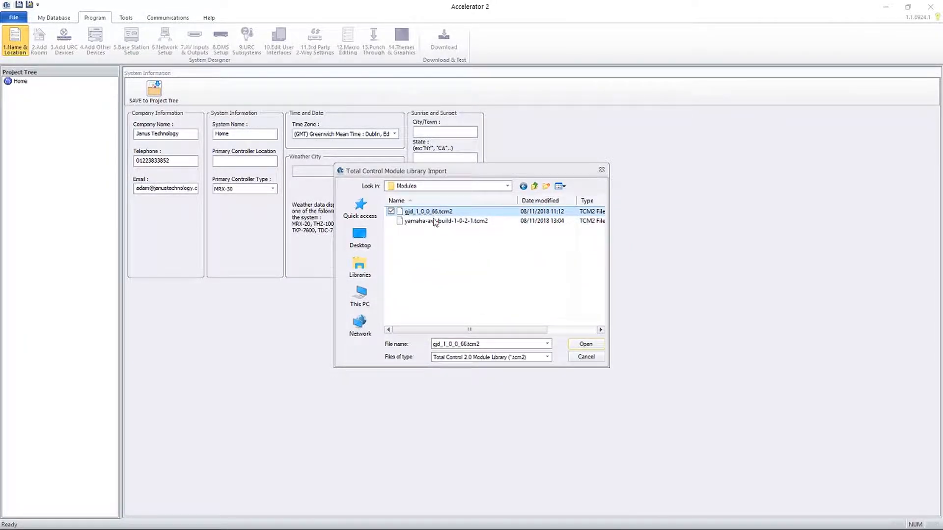
pyautogui.click(586, 344)
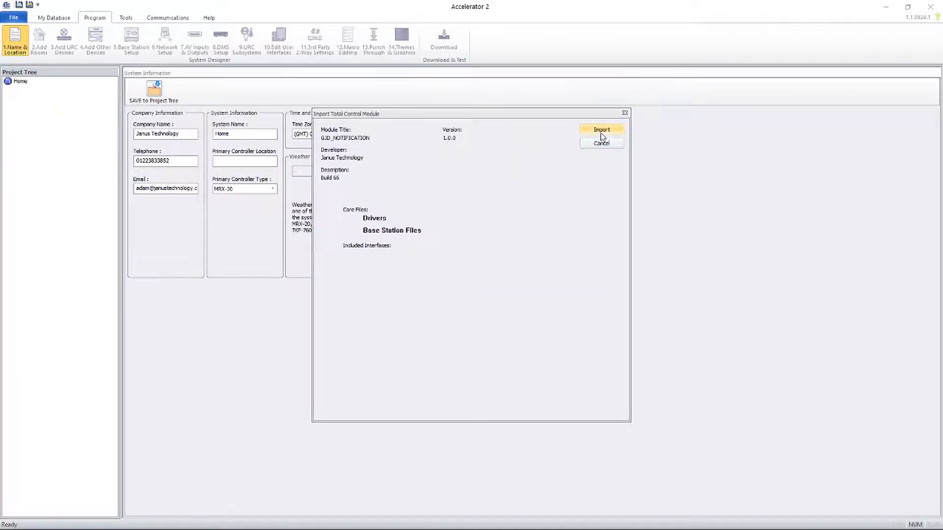
pyautogui.click(602, 130)
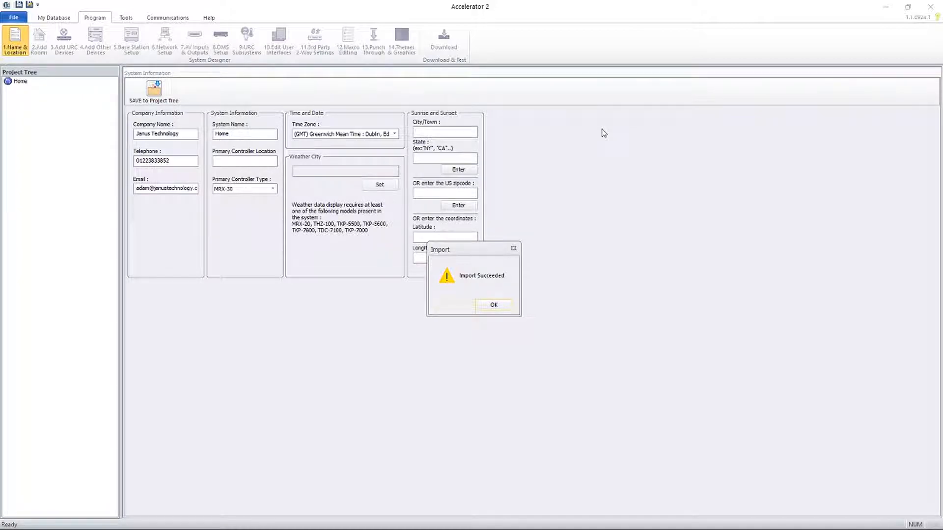
pyautogui.click(492, 305)
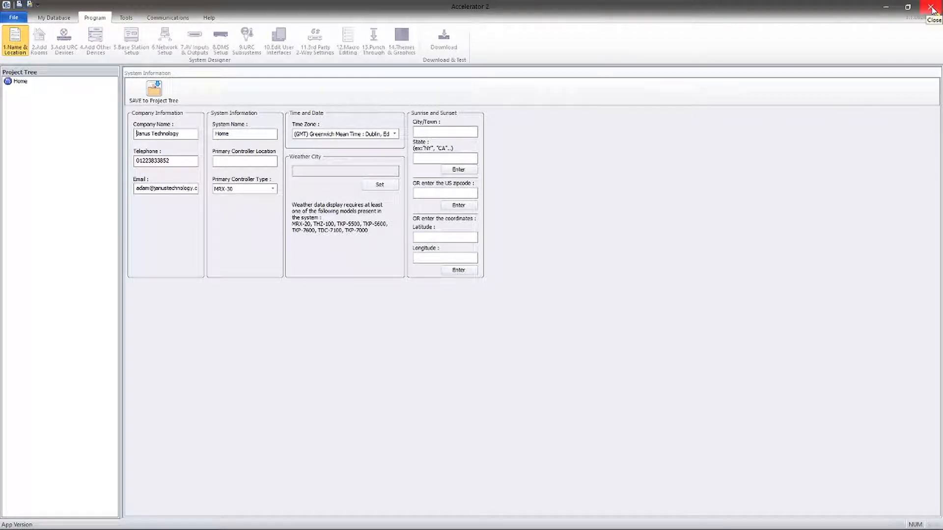
# - Close Accelerator, install GJD URC XML Configuration Tool from GJD XML Setup.msi with default settings, and close the folder
pyautogui.click(931, 9)
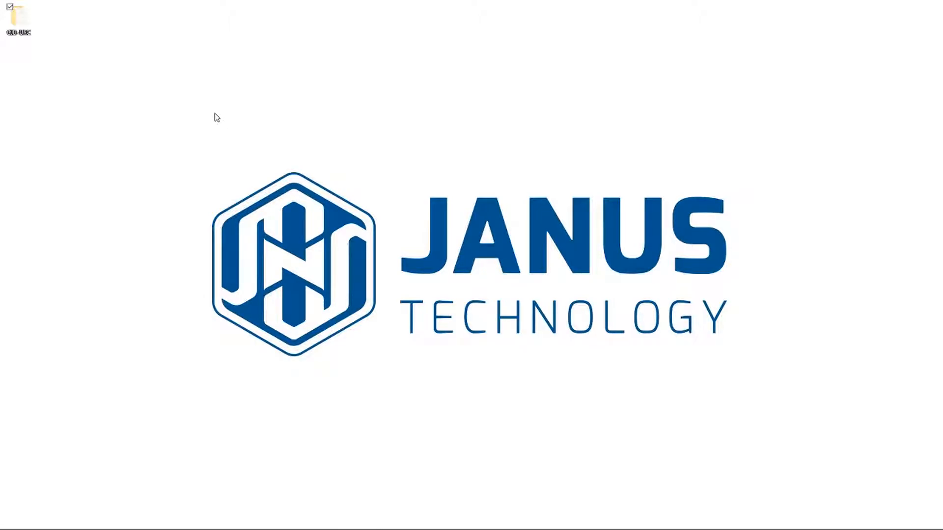
pyautogui.doubleClick(21, 23)
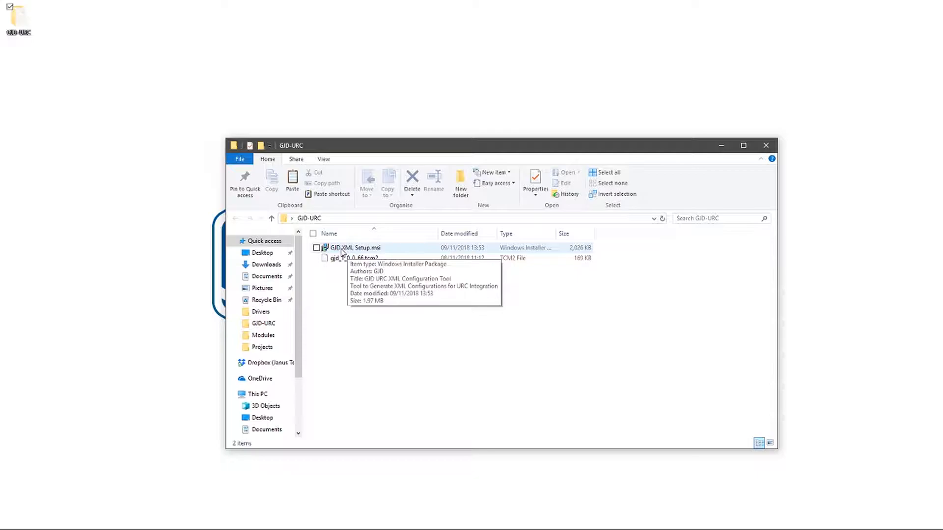
pyautogui.doubleClick(342, 249)
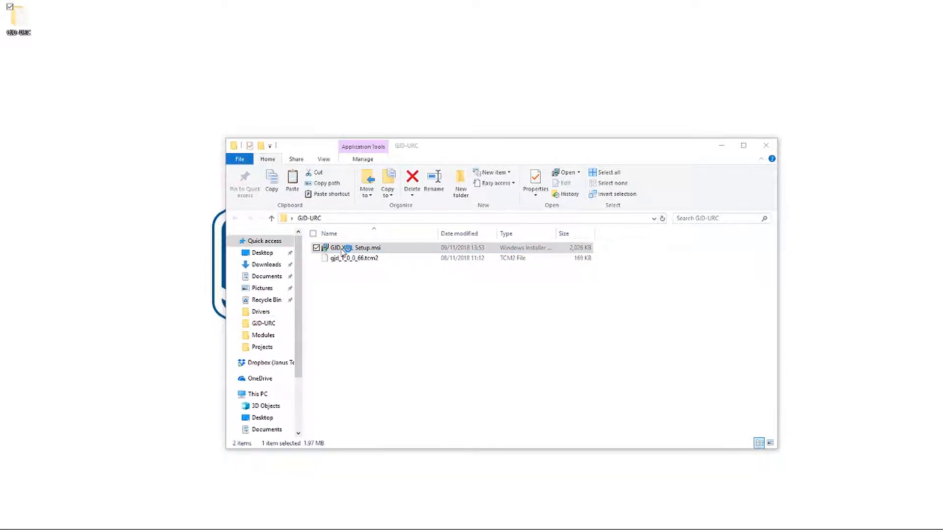
pyautogui.click(409, 209)
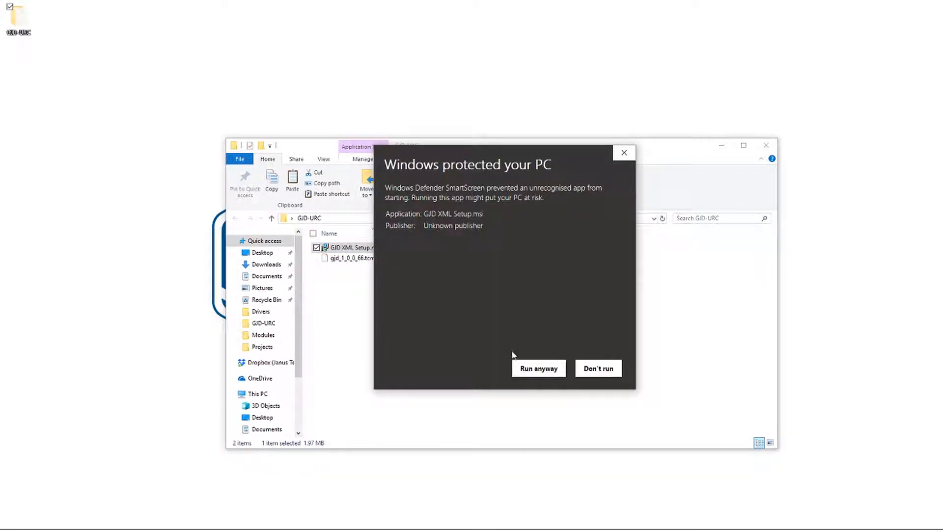
pyautogui.click(524, 368)
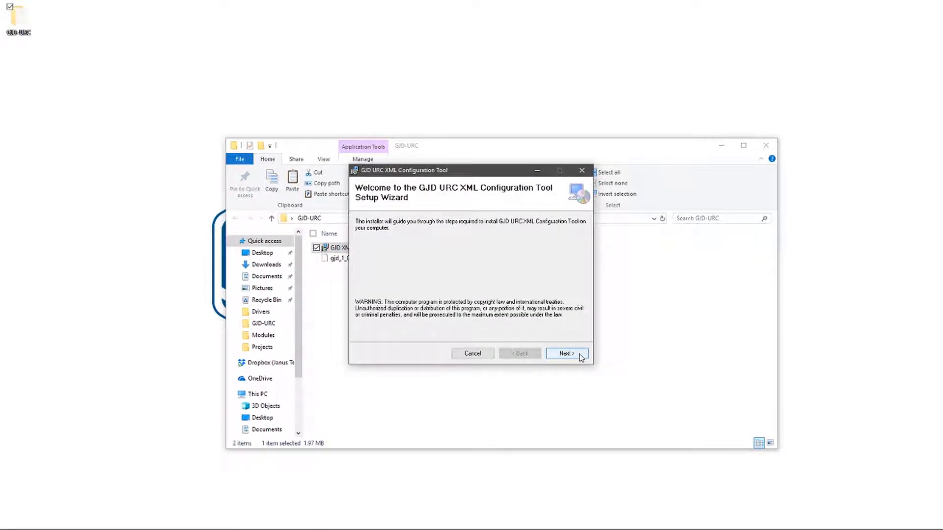
pyautogui.click(580, 354)
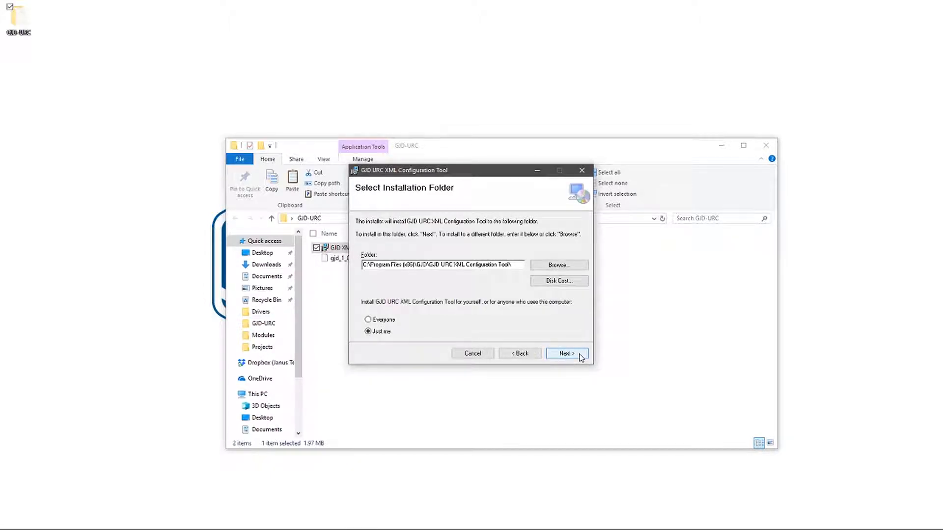
pyautogui.click(581, 357)
pyautogui.click(581, 357)
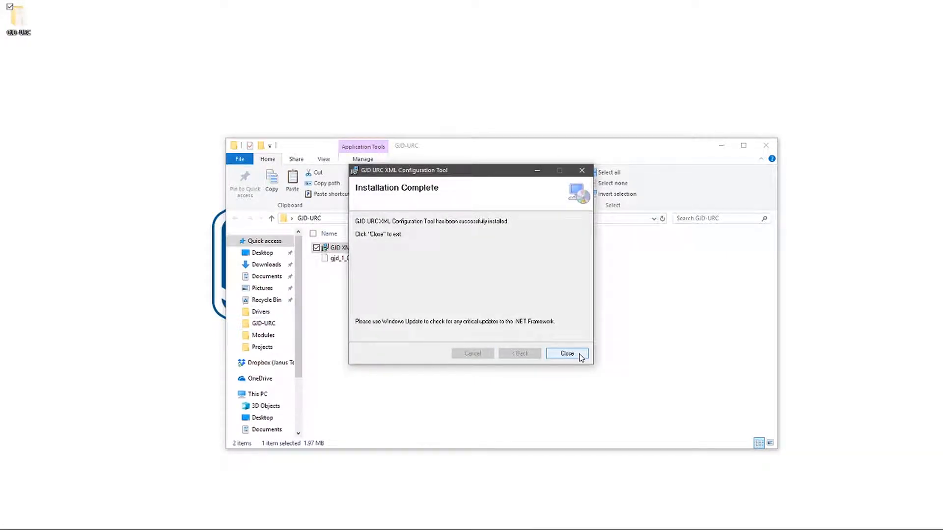
pyautogui.click(567, 354)
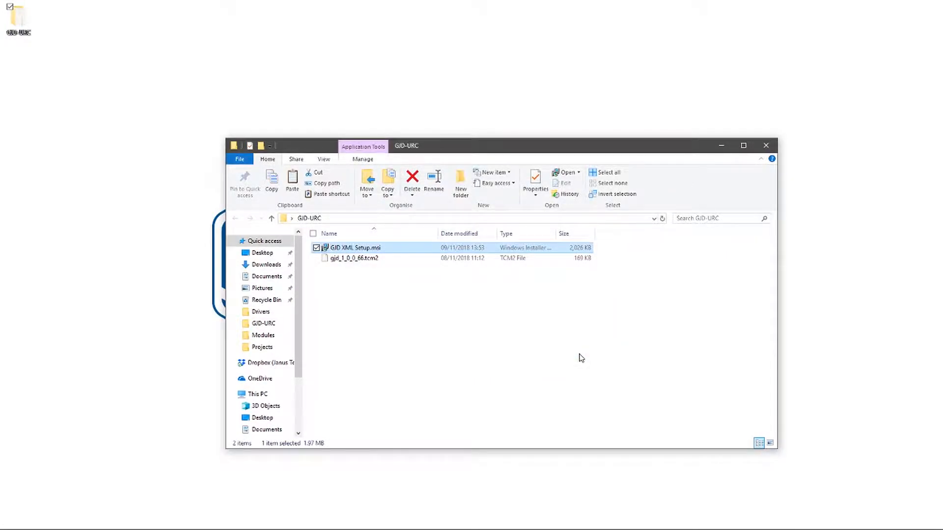
pyautogui.click(766, 145)
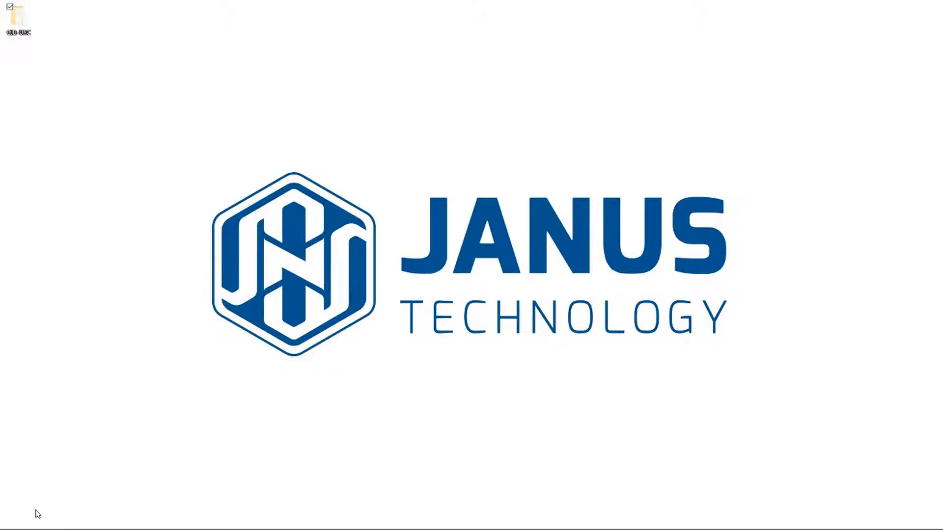
# - Launch the GJD URC Configuration Tool from the Start menu's GJD folder and reposition its window
pyautogui.moveTo(36, 527)
pyautogui.click(8, 523)
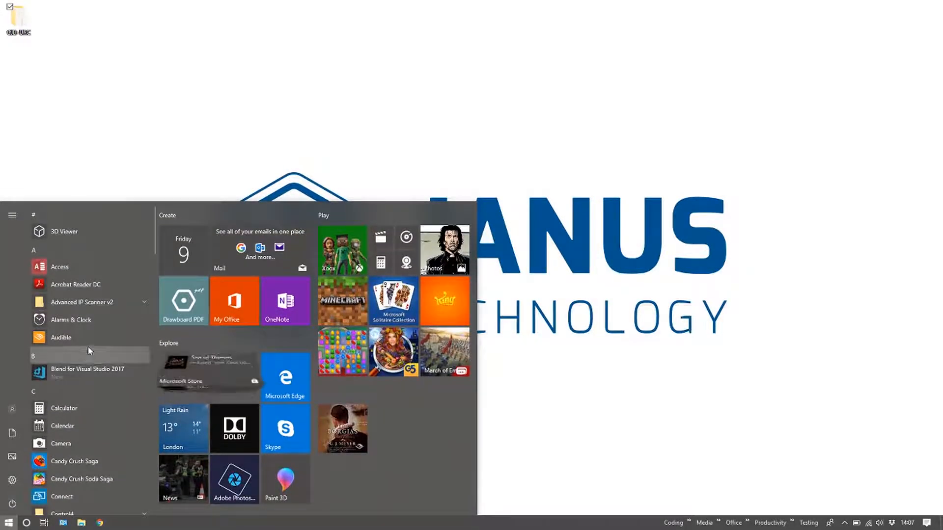
pyautogui.scroll(-3, 88, 346)
pyautogui.scroll(-5, 88, 346)
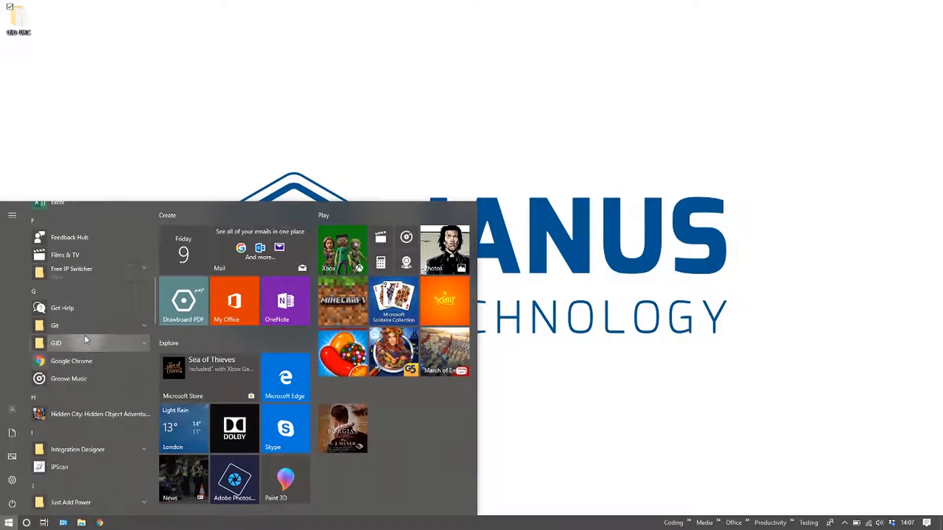
pyautogui.click(77, 345)
pyautogui.click(73, 358)
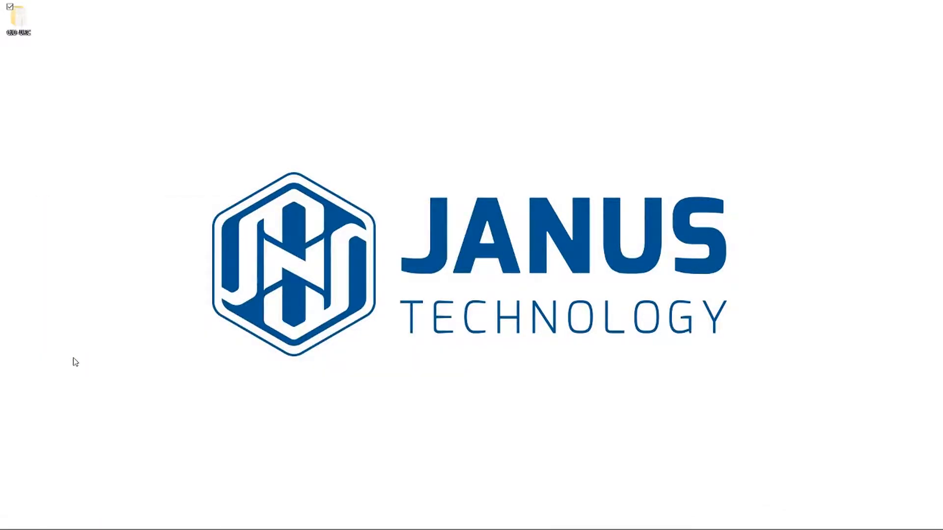
pyautogui.moveTo(303, 123); pyautogui.dragTo(476, 90)
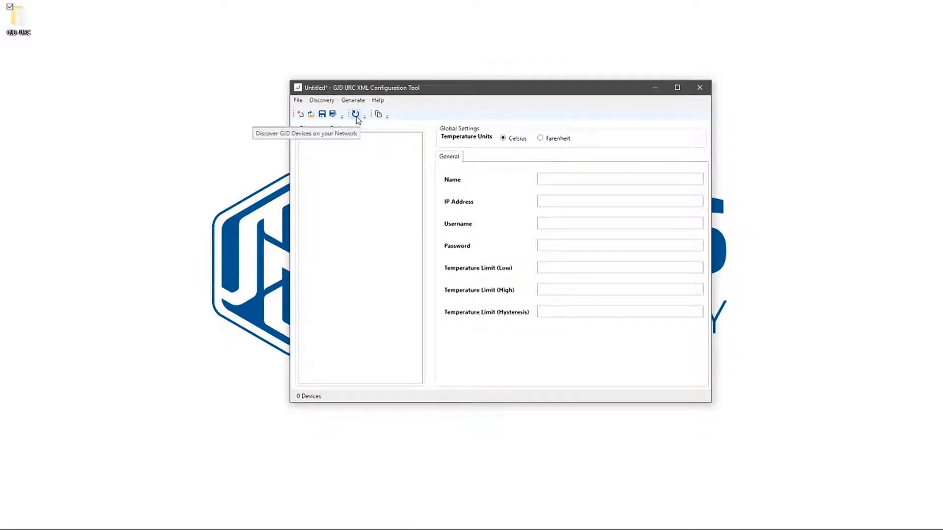
# - Discover the GJD devices on the network and select the ILLUM unit
pyautogui.click(327, 101)
pyautogui.click(328, 101)
pyautogui.click(357, 117)
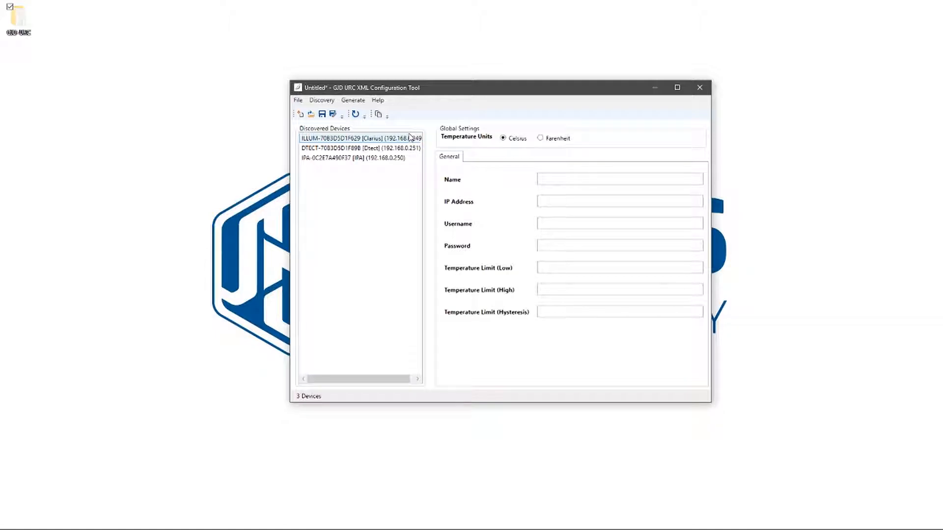
pyautogui.click(347, 141)
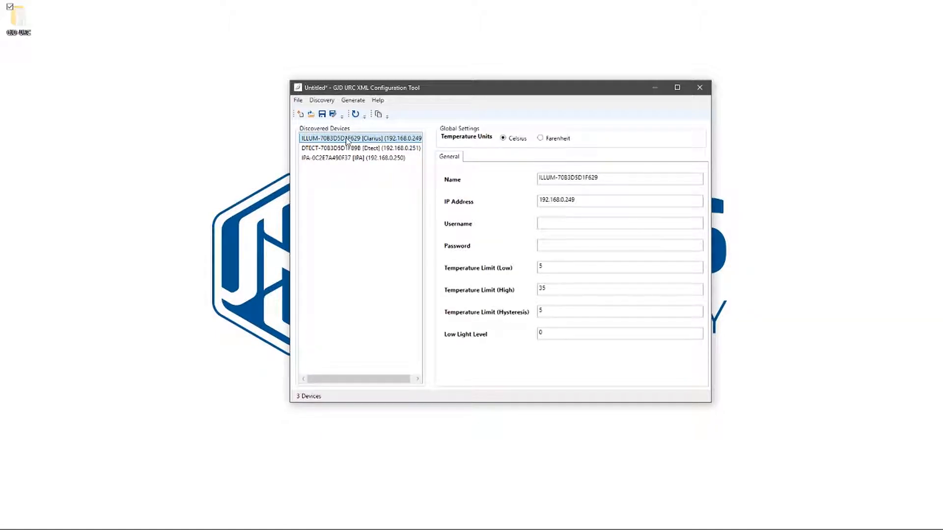
# - Enter the admin username and password for the ILLUM and DTECT devices
pyautogui.click(572, 227)
pyautogui.write('admin')
pyautogui.press('Tab')
pyautogui.write('P')
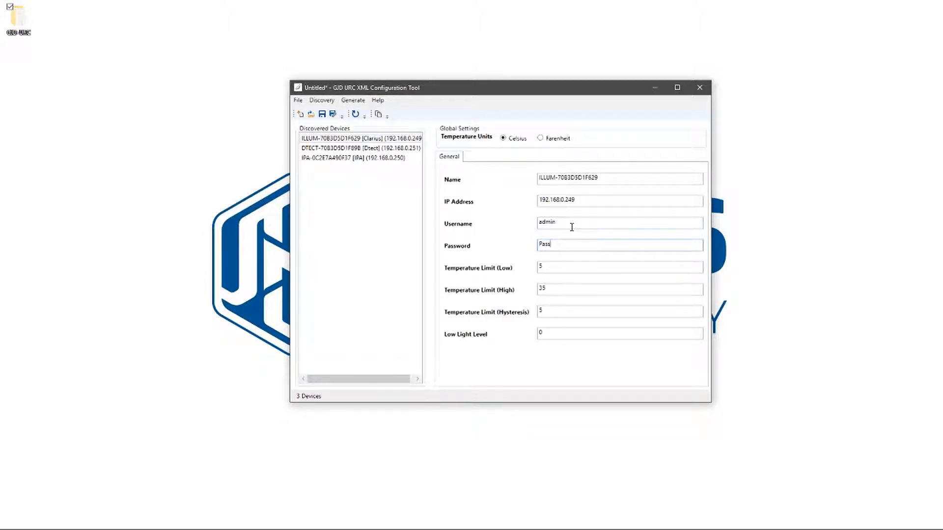
pyautogui.press('Tab')
pyautogui.click(361, 148)
pyautogui.click(547, 221)
pyautogui.write('Password')
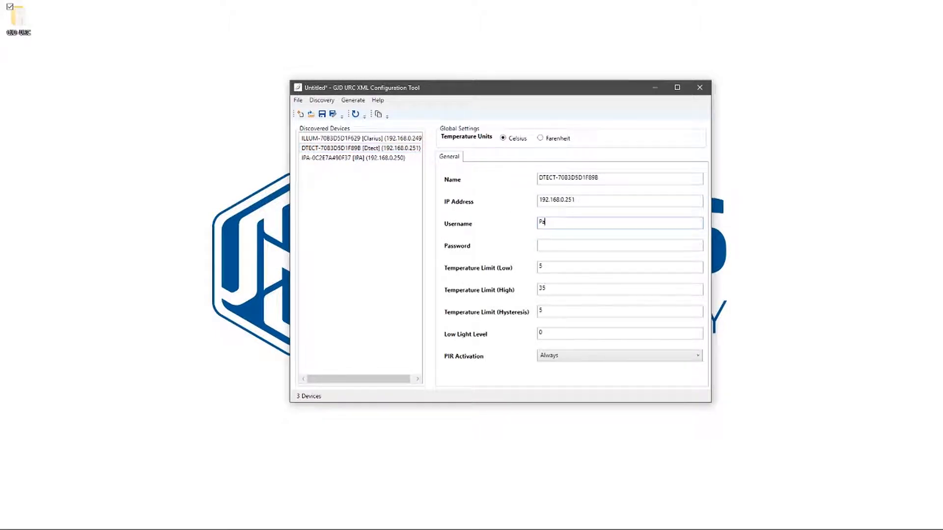
pyautogui.press('BackSpace')
pyautogui.press('BackSpace')
pyautogui.press('BackSpace')
pyautogui.write('admin')
pyautogui.press('Tab')
pyautogui.write('Passw')
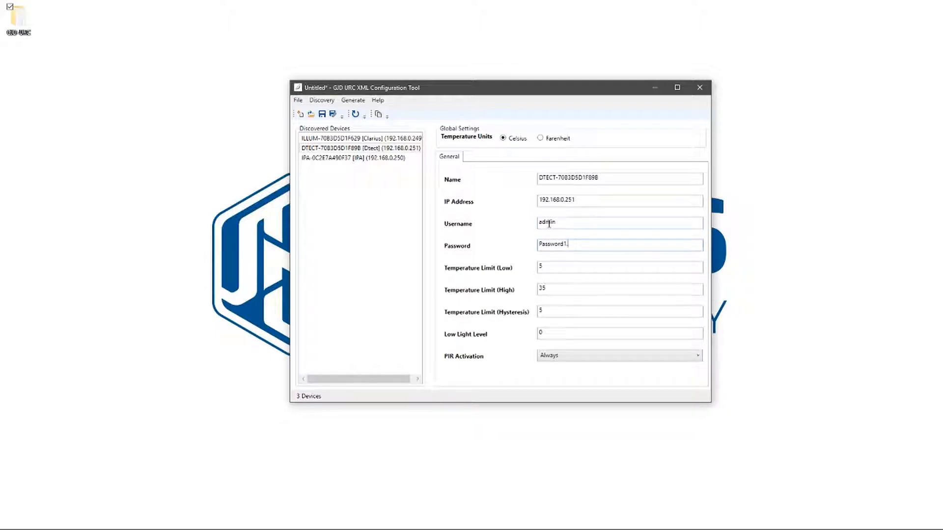
# - Enter the username and password for the IPA device
pyautogui.click(353, 157)
pyautogui.click(562, 221)
pyautogui.write('admin')
pyautogui.press('Tab')
pyautogui.write('P')
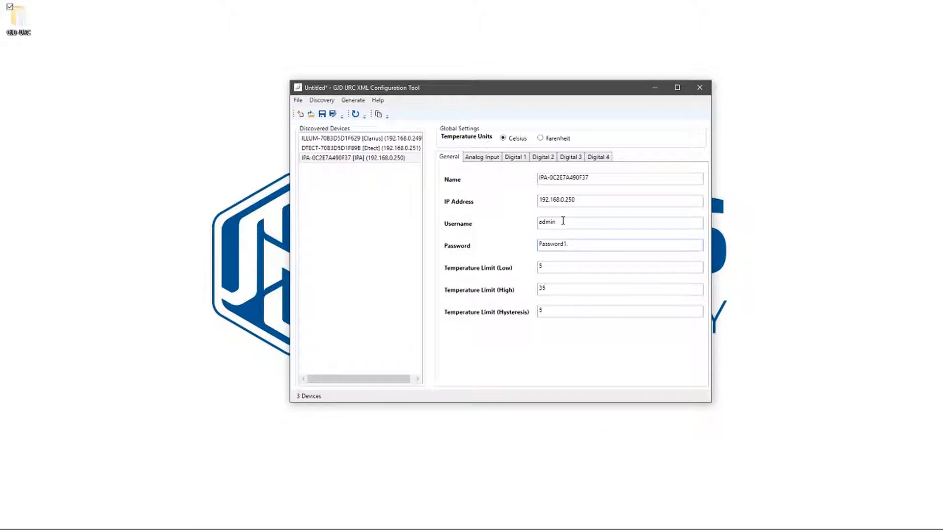
pyautogui.press('Tab')
# - Generate the device XML and copy it to the clipboard
pyautogui.click(353, 101)
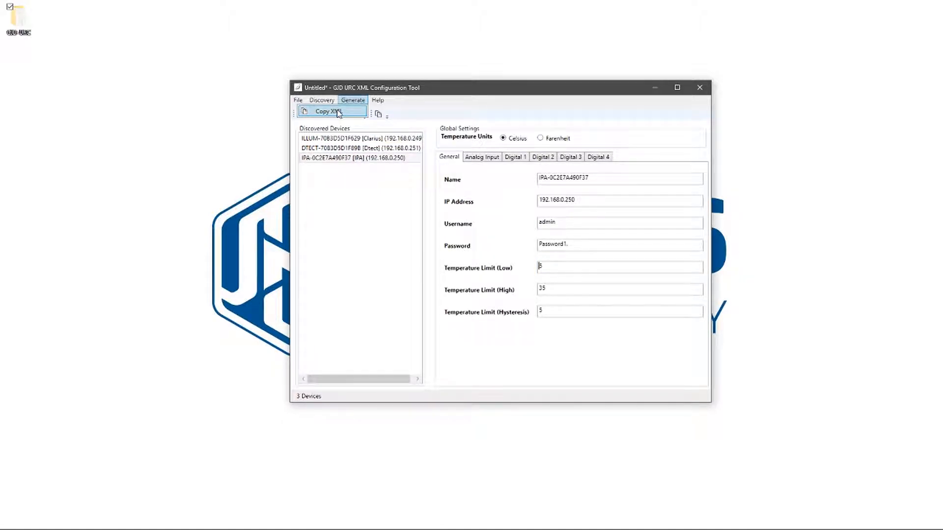
pyautogui.click(338, 112)
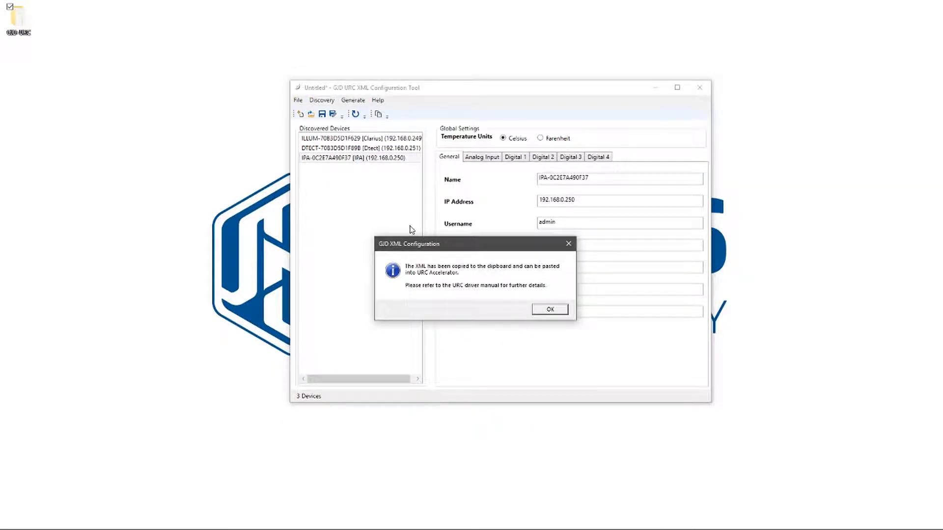
pyautogui.click(537, 309)
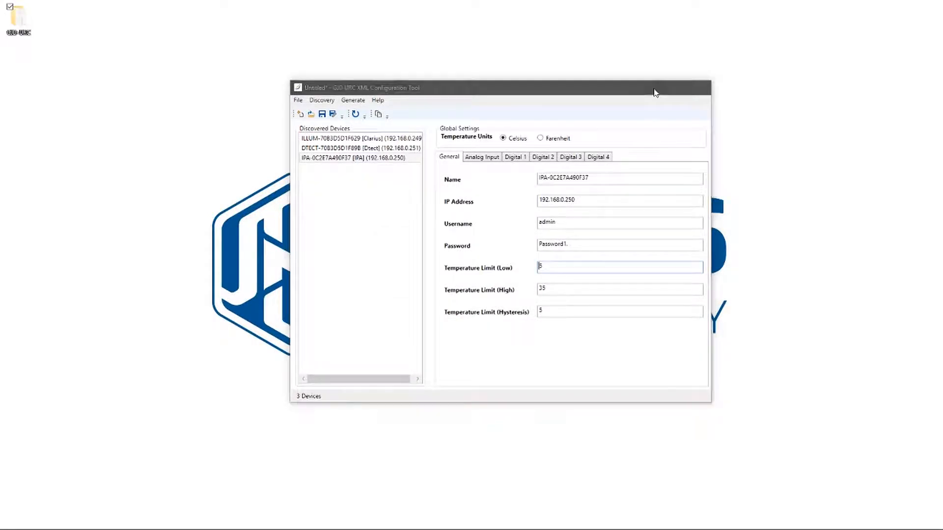
# - Minimise the configuration tool and launch URC Accelerator 2 via Start search
pyautogui.click(656, 89)
pyautogui.press('super')
pyautogui.write('acc')
pyautogui.click(94, 268)
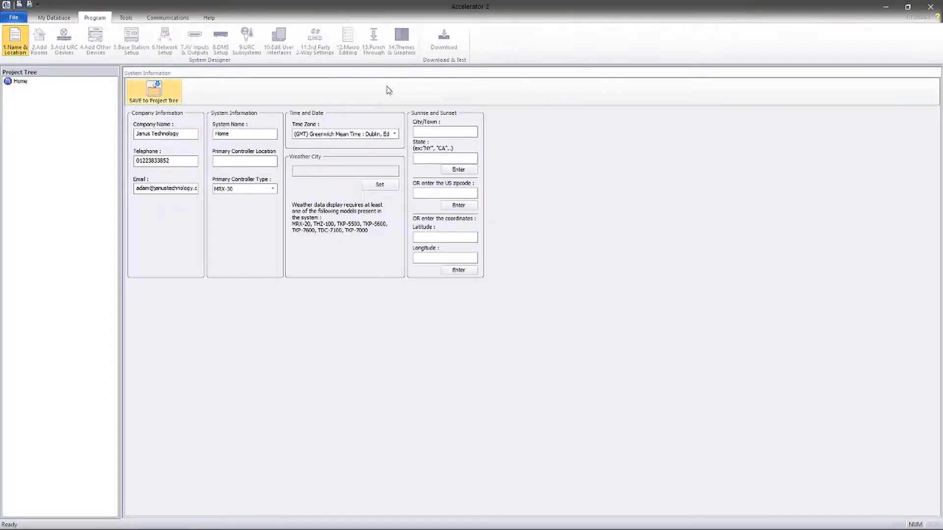
# - Set an MRX-10 primary controller at location Testing, save to the project tree, and dismiss the sunrise/sunset warning
pyautogui.click(240, 190)
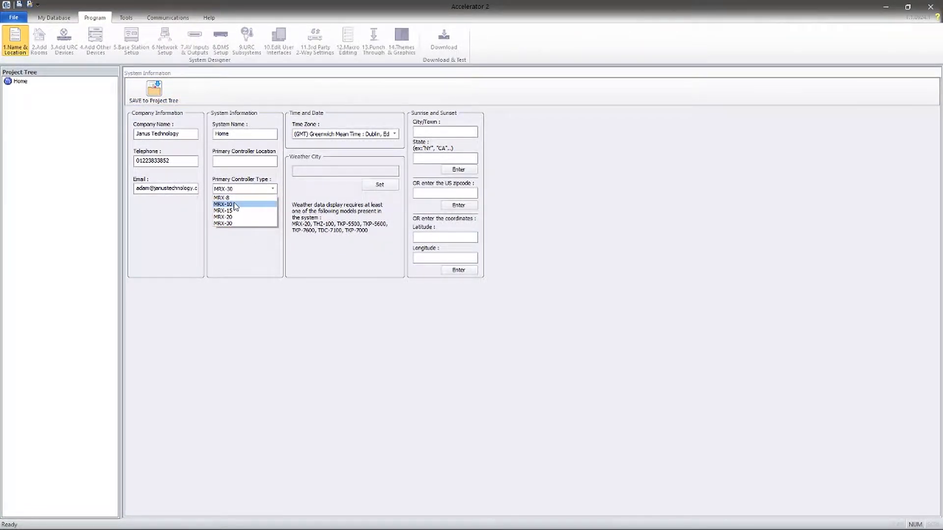
pyautogui.click(235, 205)
pyautogui.click(234, 162)
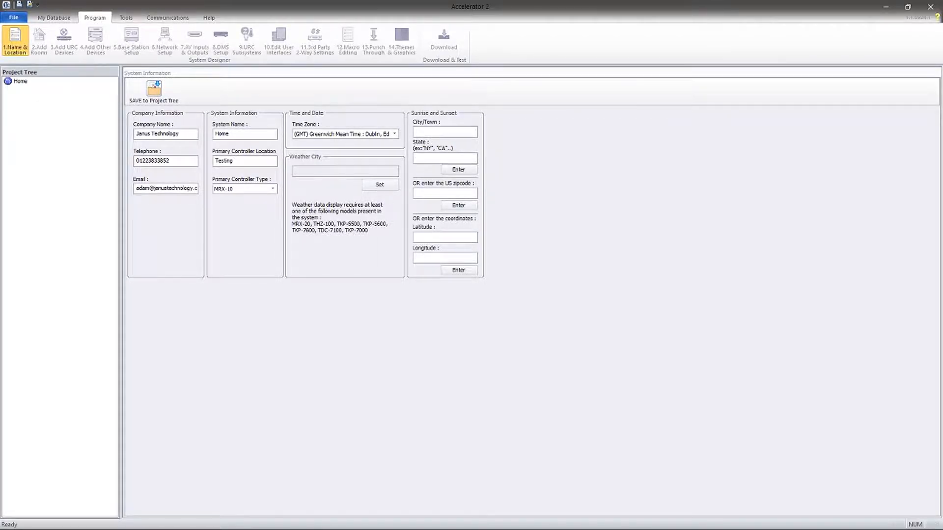
pyautogui.write('Testing')
pyautogui.click(158, 93)
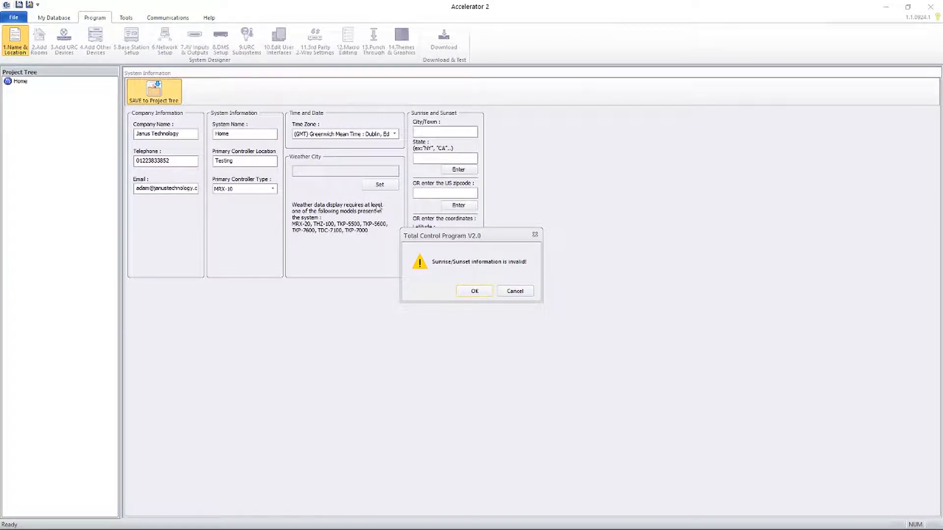
pyautogui.click(469, 291)
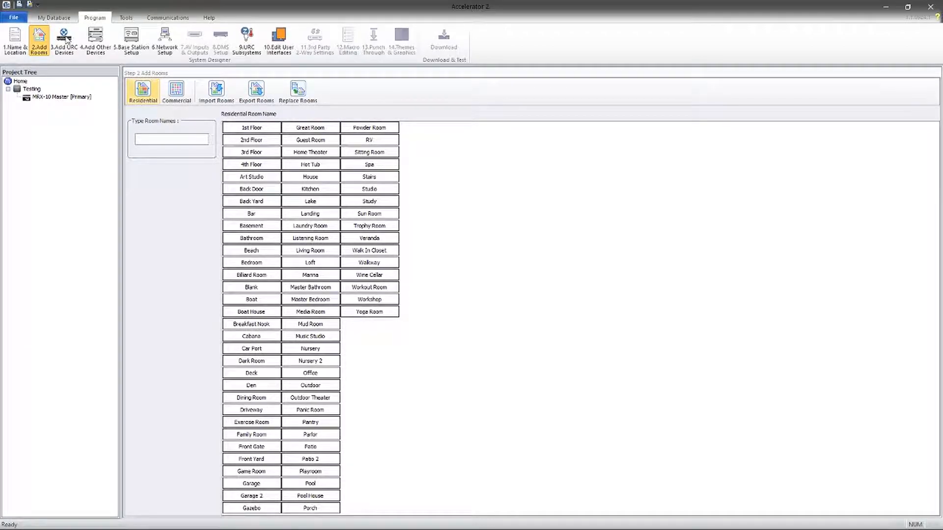
# - Add a TKP-7600 keypad to the Testing room and move on to non-URC devices
pyautogui.click(67, 39)
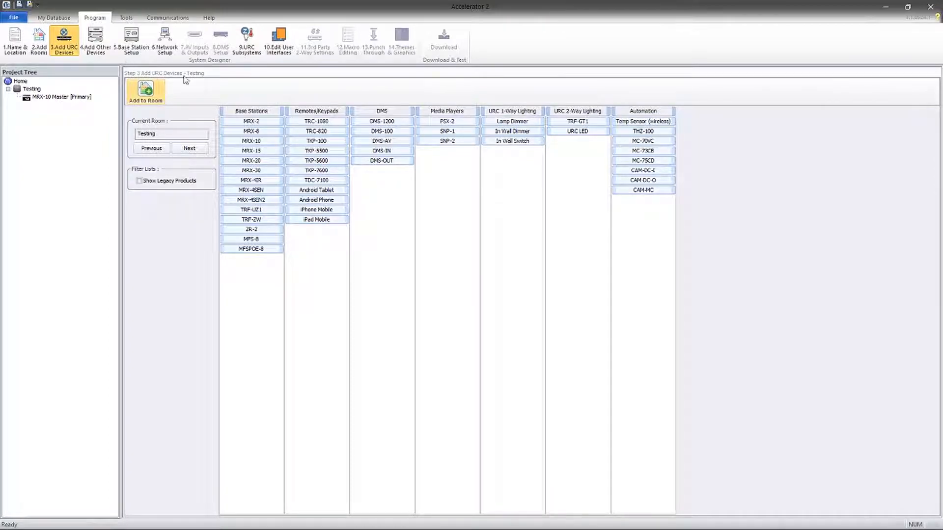
pyautogui.doubleClick(326, 172)
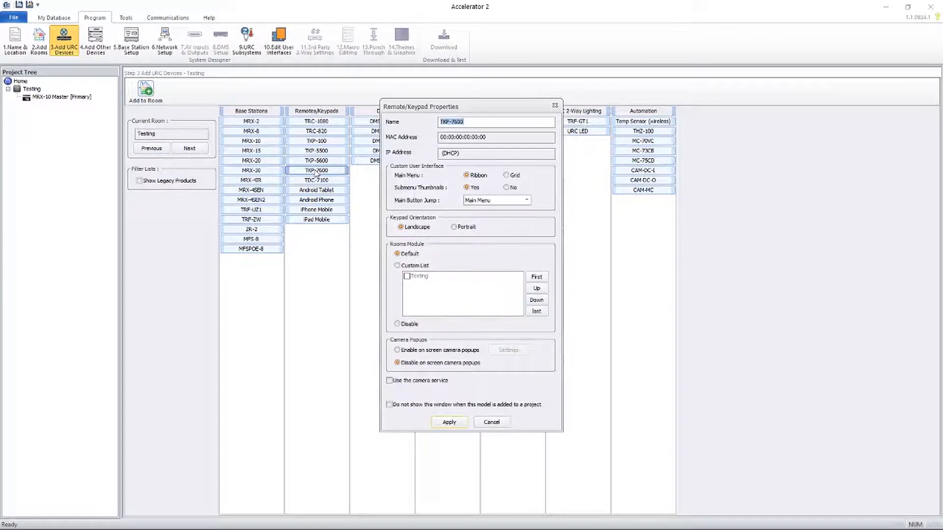
pyautogui.click(448, 422)
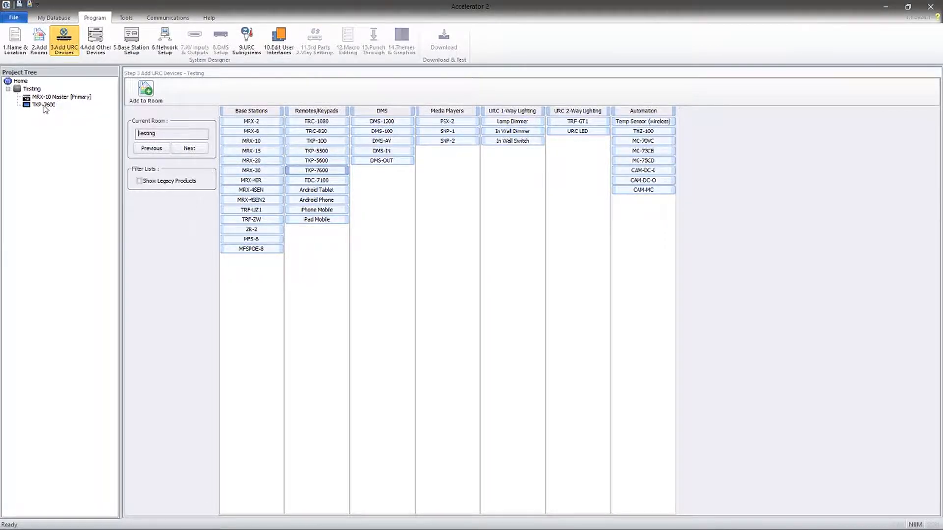
pyautogui.click(97, 39)
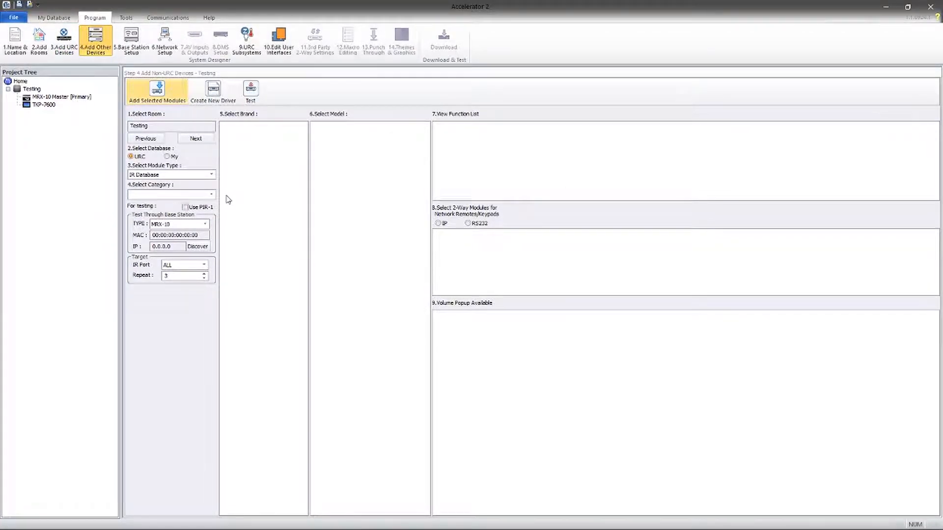
# - Add the GJD DTECT | CLARIUS | IPA automation module from My database to Testing, then open Base Station Setup
pyautogui.click(169, 157)
pyautogui.click(170, 174)
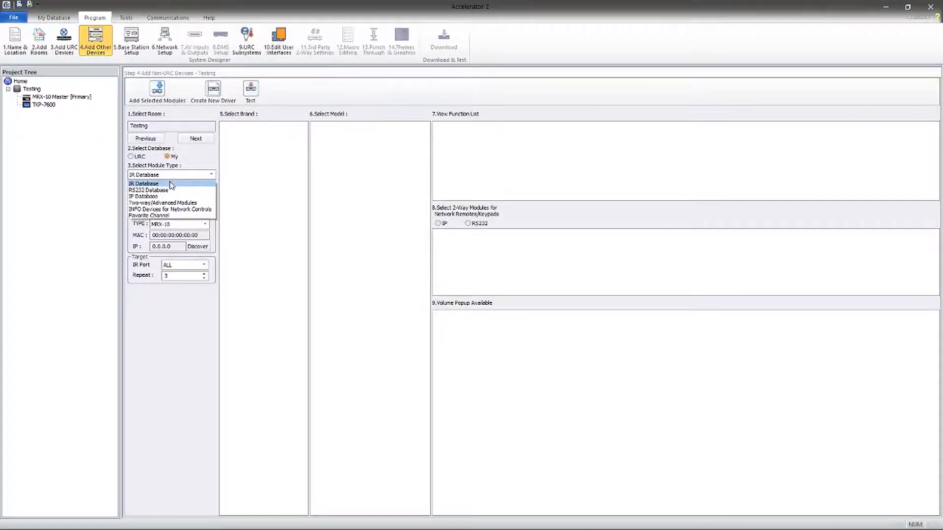
pyautogui.click(175, 202)
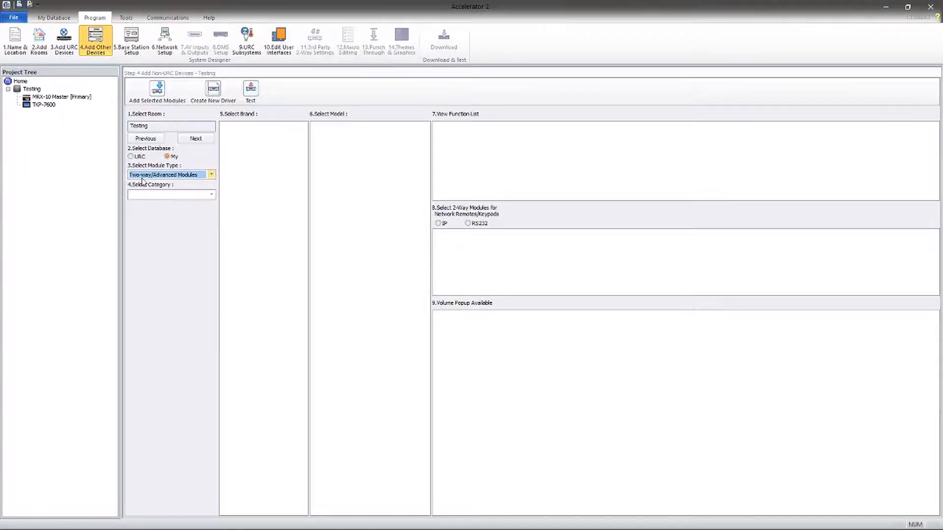
pyautogui.click(179, 195)
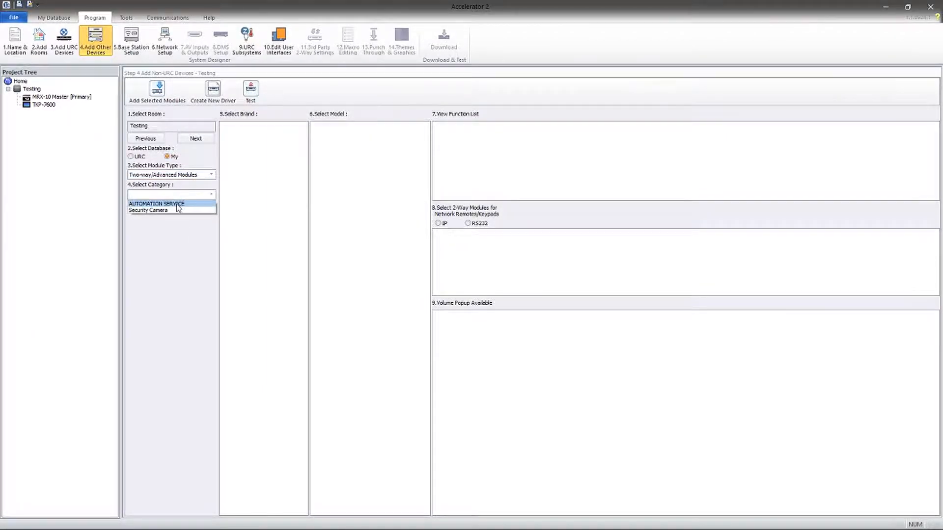
pyautogui.click(170, 204)
pyautogui.click(233, 127)
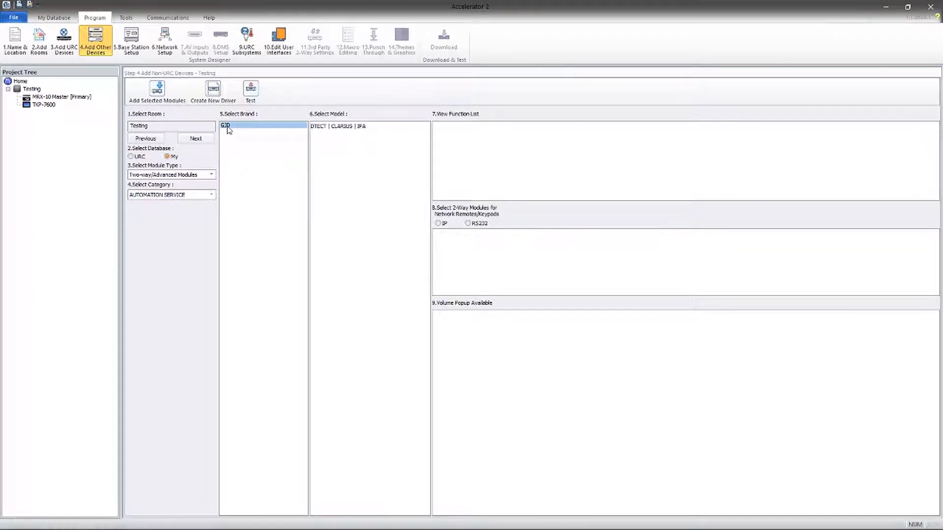
pyautogui.click(324, 126)
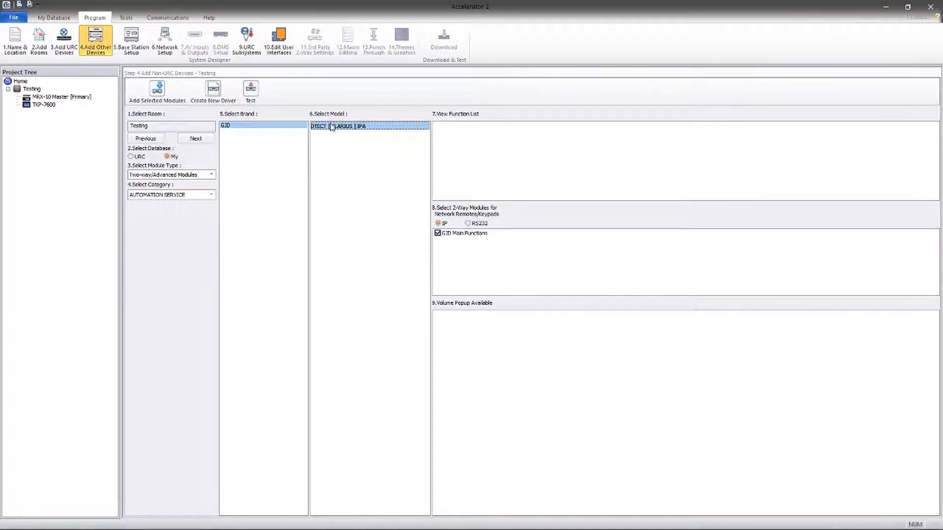
pyautogui.doubleClick(363, 126)
pyautogui.click(133, 41)
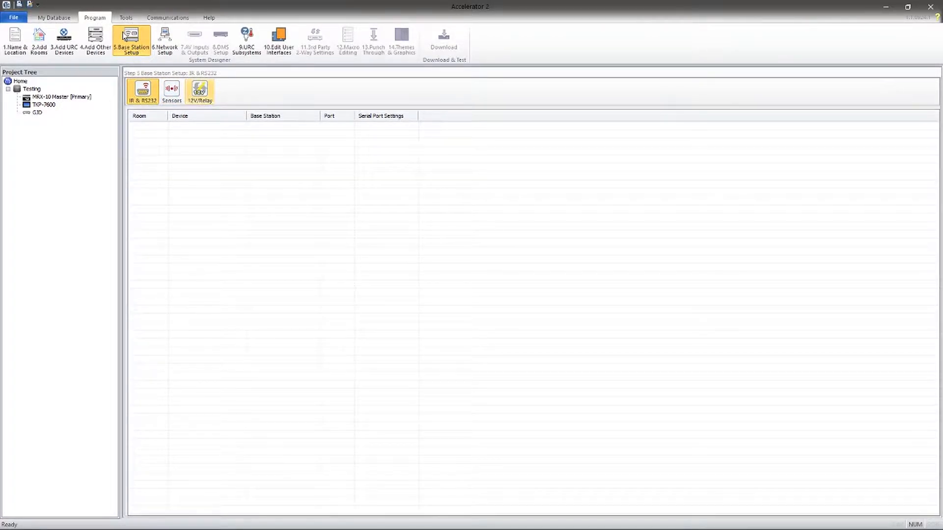
# - Refresh and assign the MRX-10 Master (192.168.0.253) and TKP-7600 (192.168.0.252) in Network Setup
pyautogui.click(167, 39)
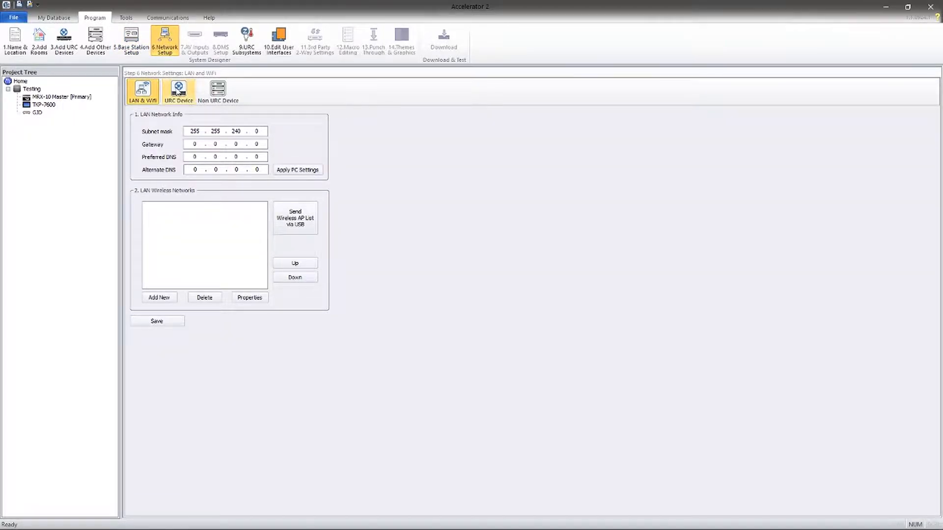
pyautogui.click(180, 91)
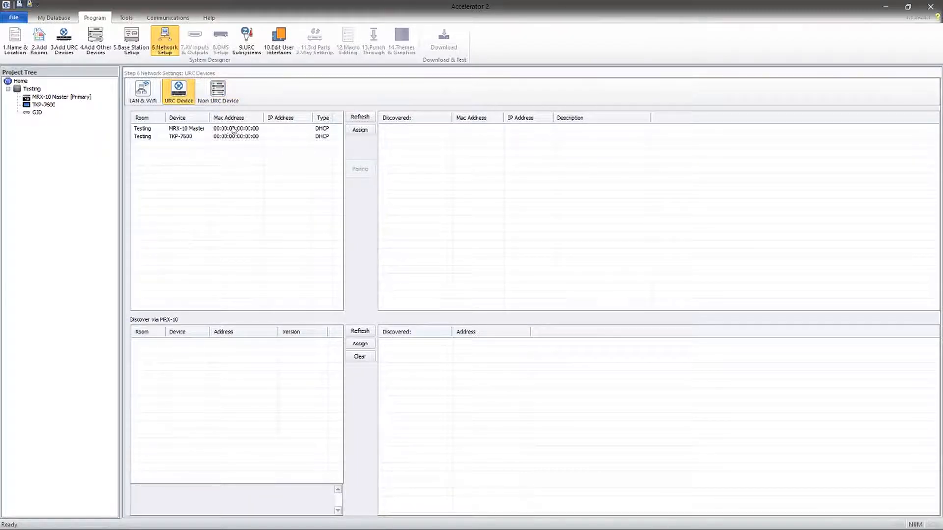
pyautogui.click(183, 129)
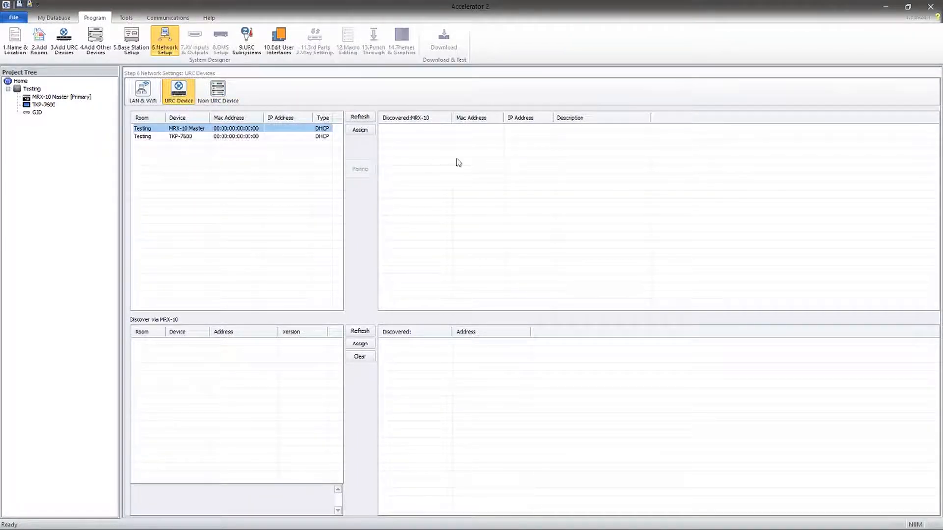
pyautogui.click(357, 121)
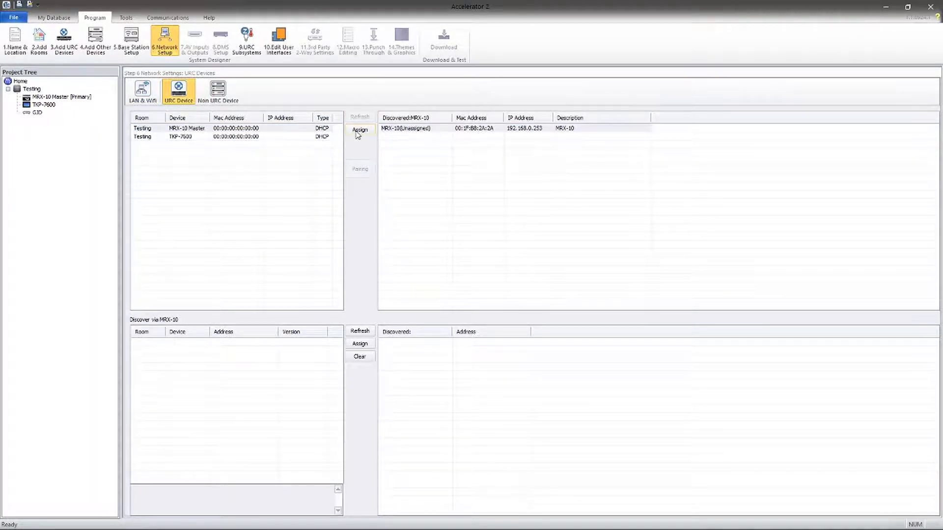
pyautogui.click(358, 133)
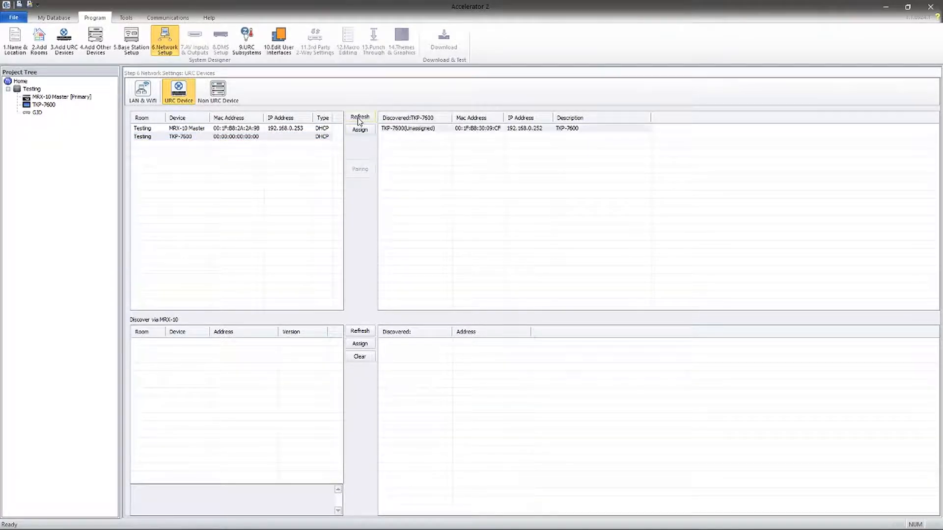
pyautogui.click(365, 130)
# - Give the GJD device IP address 0.0.0.1 under Non URC Device
pyautogui.click(217, 91)
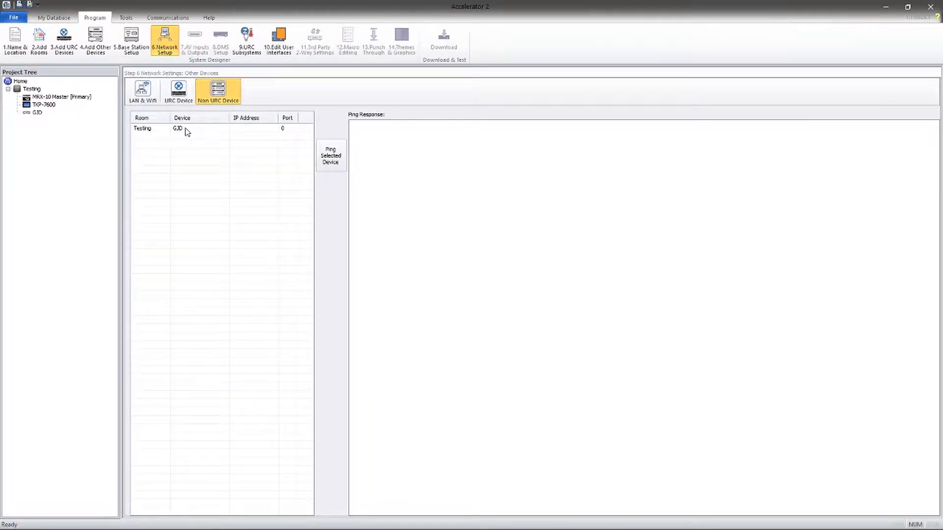
pyautogui.click(251, 129)
pyautogui.click(250, 128)
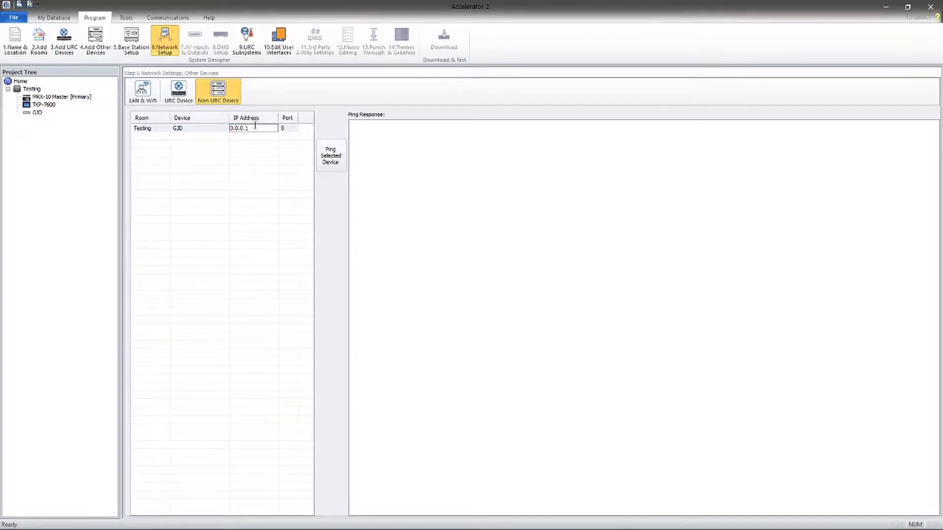
pyautogui.press('Tab')
# - Generate the Testing room's menus and device layouts with Accelerate!, accepting the options and Complete message
pyautogui.click(246, 41)
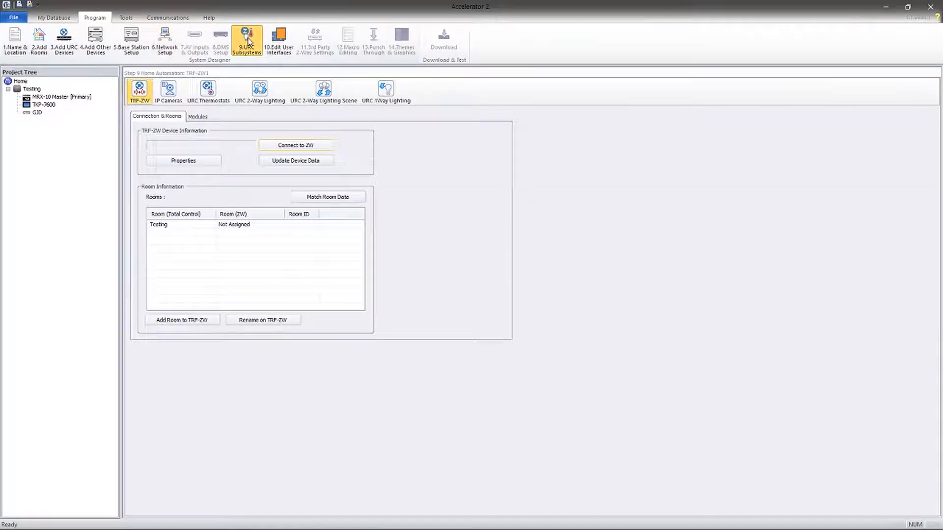
pyautogui.click(324, 91)
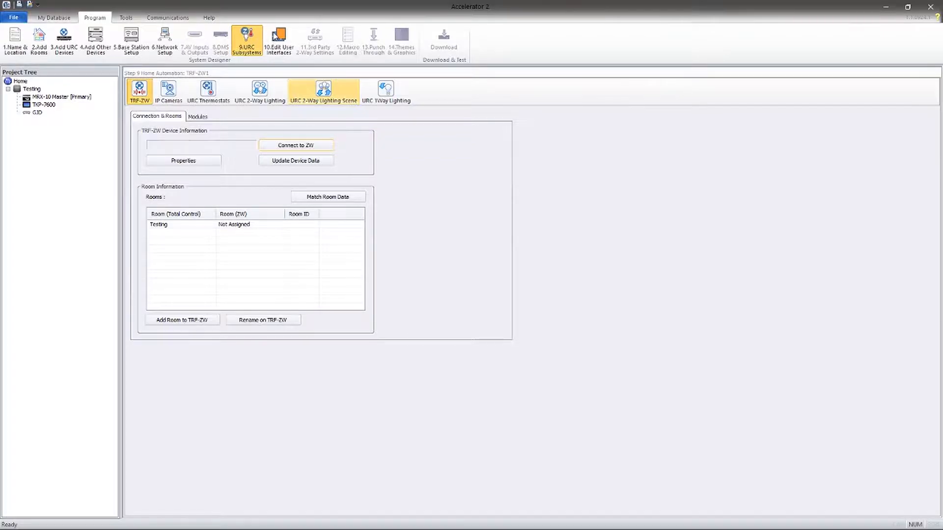
pyautogui.click(279, 38)
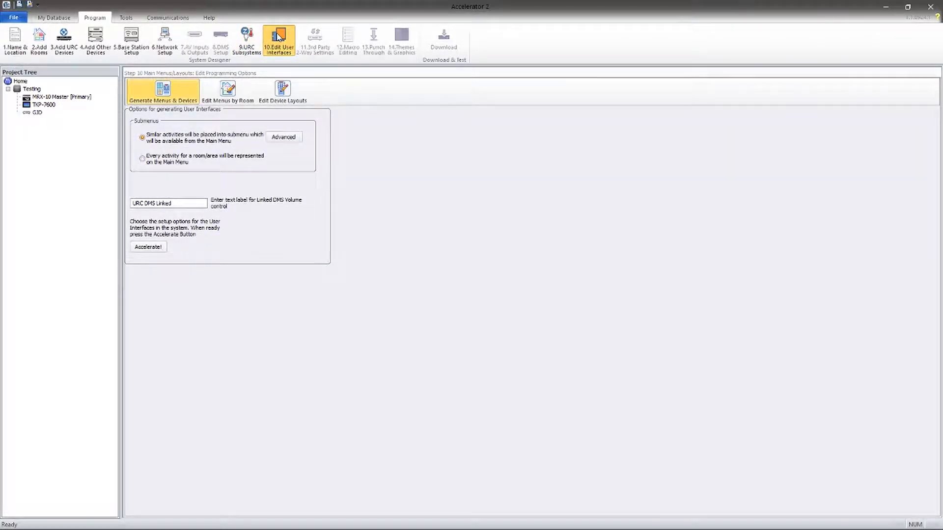
pyautogui.click(153, 249)
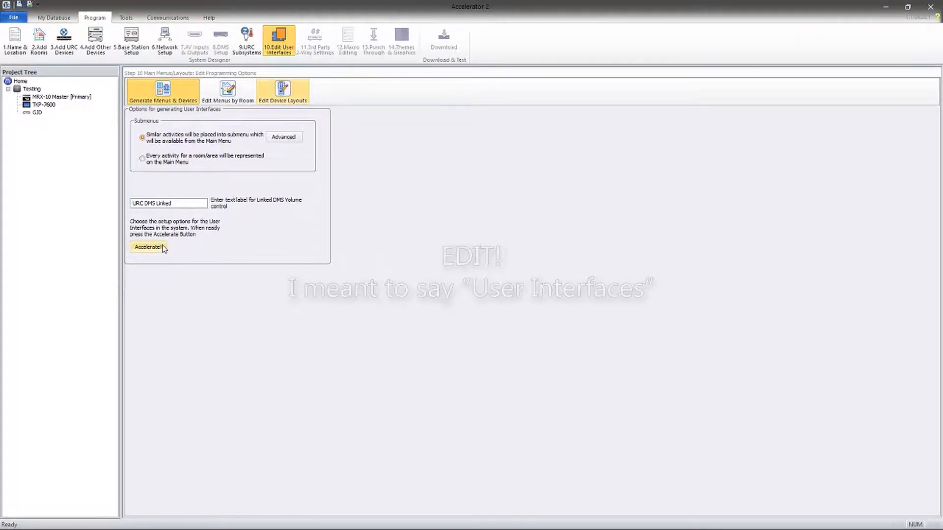
pyautogui.click(554, 227)
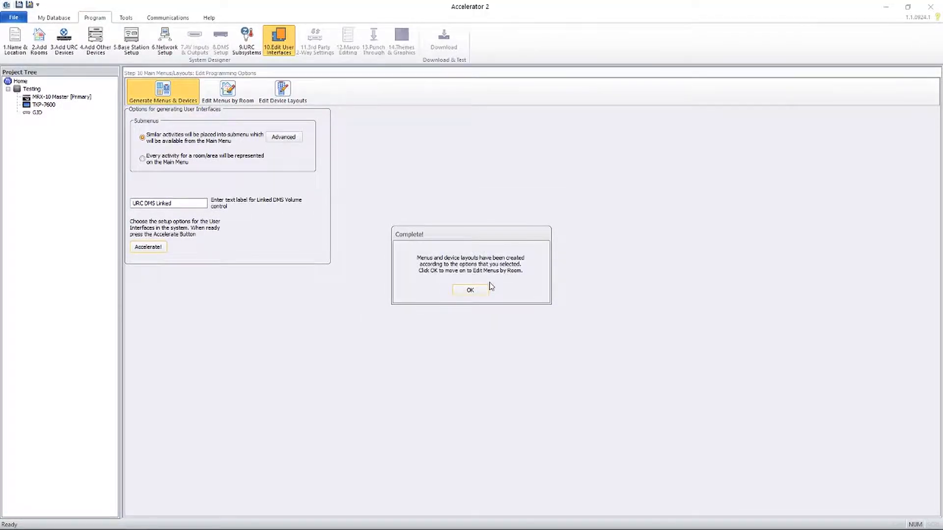
pyautogui.click(482, 290)
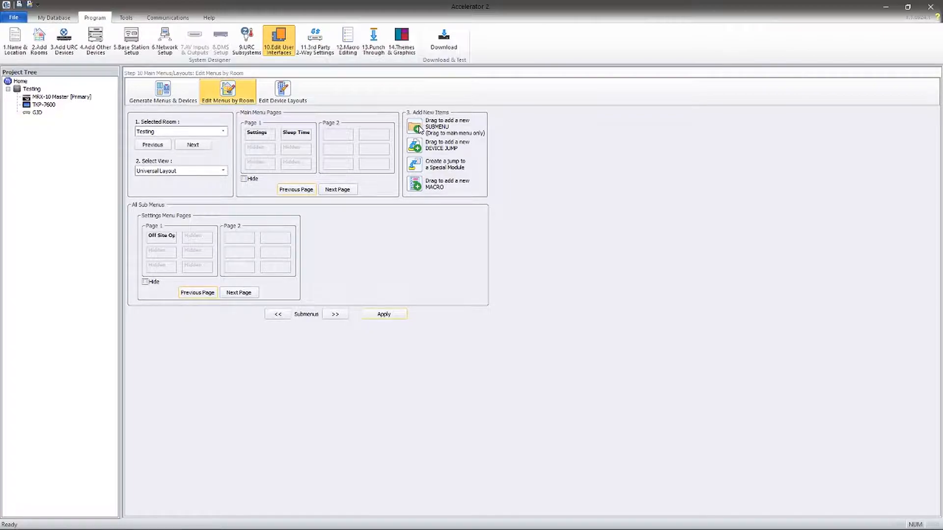
# - Add a submenu named Locks to Main Menu Page 1
pyautogui.moveTo(417, 128); pyautogui.dragTo(264, 155)
pyautogui.doubleClick(263, 154)
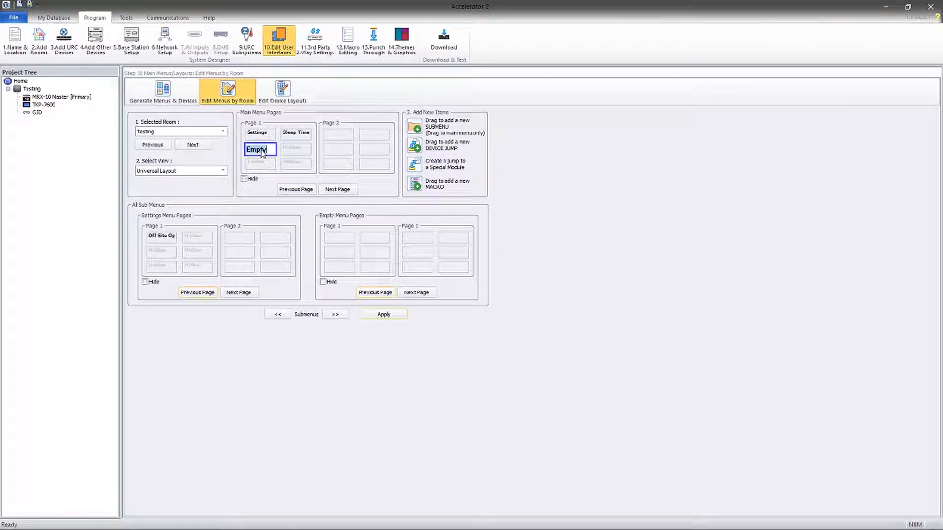
pyautogui.write('Locks')
pyautogui.press('Return')
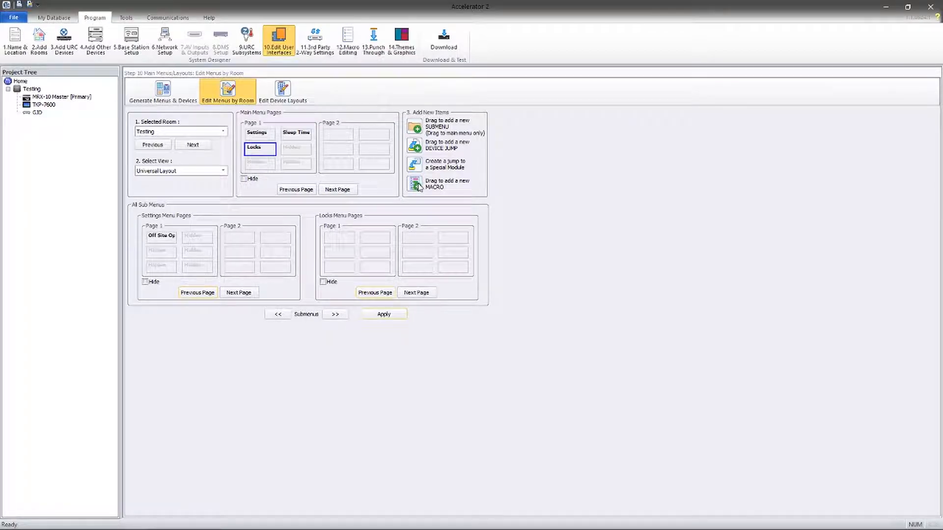
# - Add a macro button named Gate inside Locks and save the menu changes
pyautogui.moveTo(418, 186); pyautogui.dragTo(346, 241)
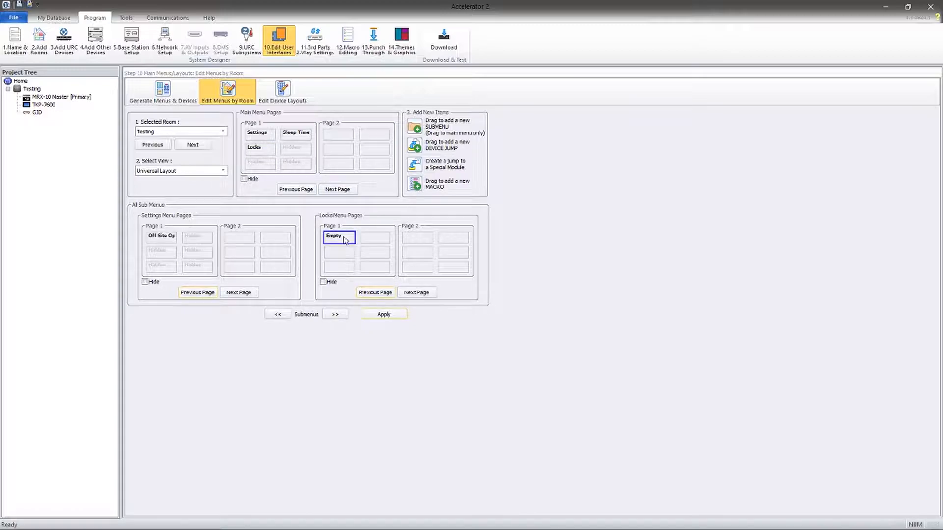
pyautogui.click(342, 240)
pyautogui.write('Gate')
pyautogui.press('Tab')
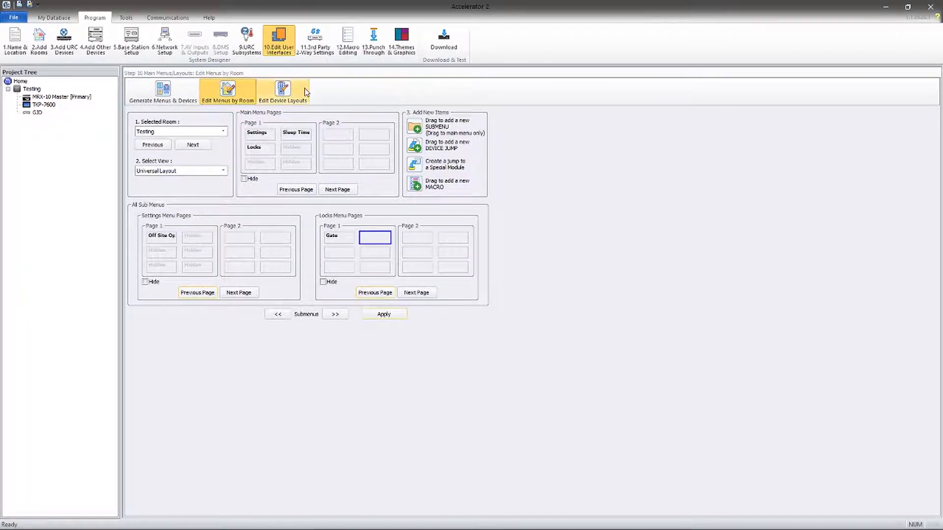
pyautogui.click(316, 42)
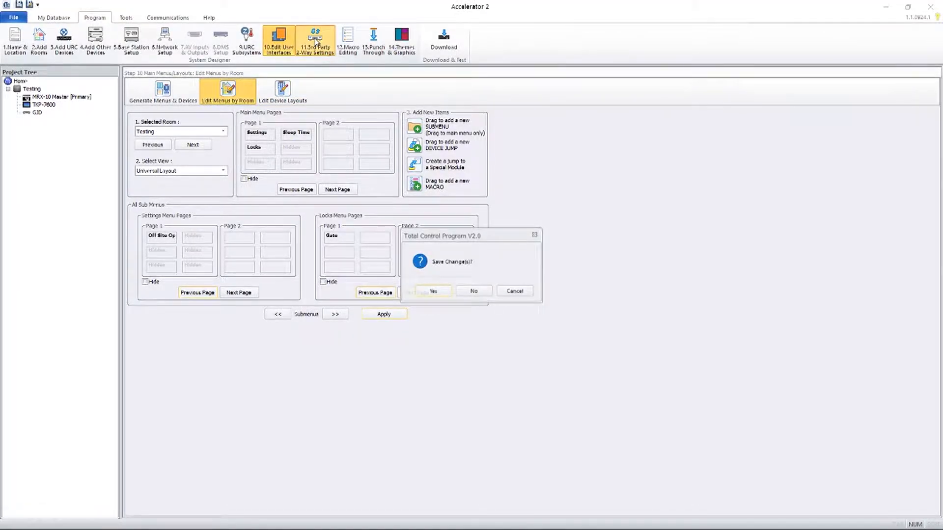
pyautogui.click(435, 292)
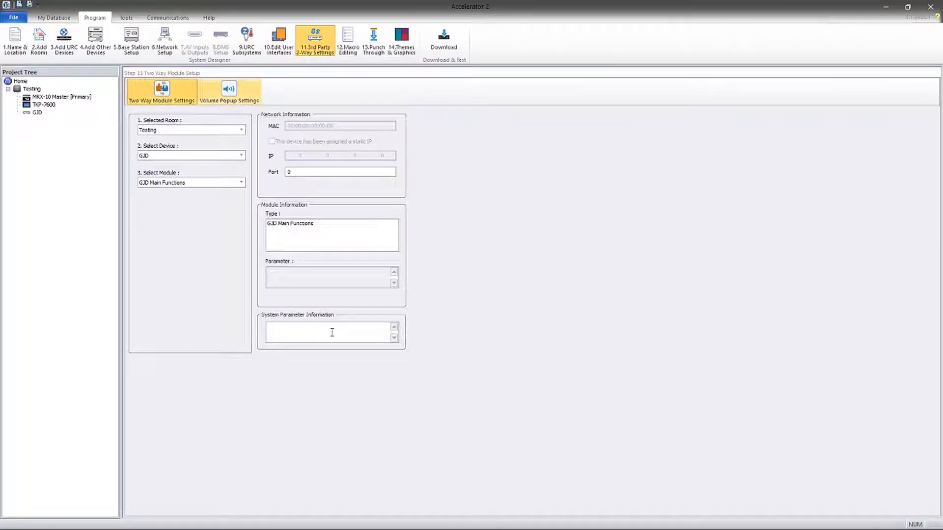
# - Paste the generated device XML into the GJD System Parameter Information box
pyautogui.click(293, 330)
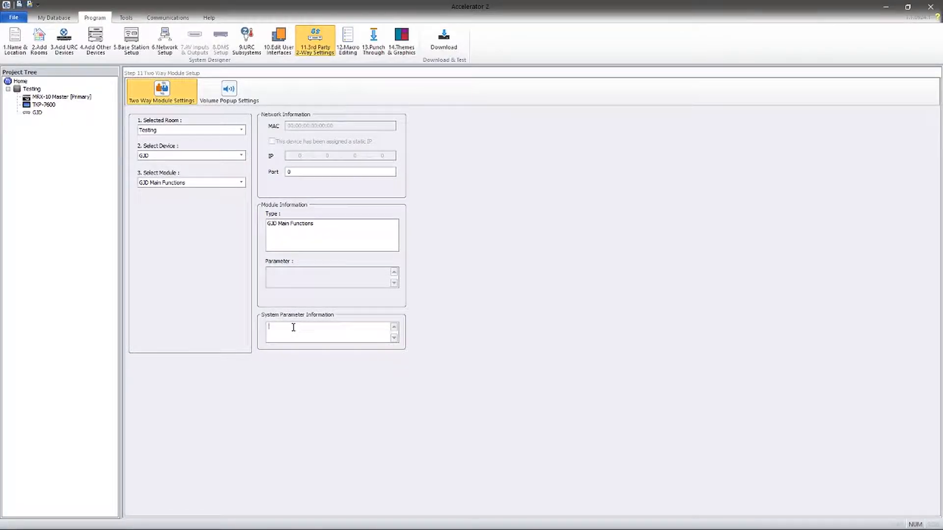
pyautogui.rightClick(293, 328)
pyautogui.click(234, 370)
# - Scroll through the pasted XML to verify it, then move to Macro Editing
pyautogui.click(394, 327)
pyautogui.click(394, 327)
pyautogui.click(394, 327)
pyautogui.click(394, 327)
pyautogui.click(394, 328)
pyautogui.click(394, 327)
pyautogui.click(394, 327)
pyautogui.click(393, 327)
pyautogui.click(394, 327)
pyautogui.click(394, 328)
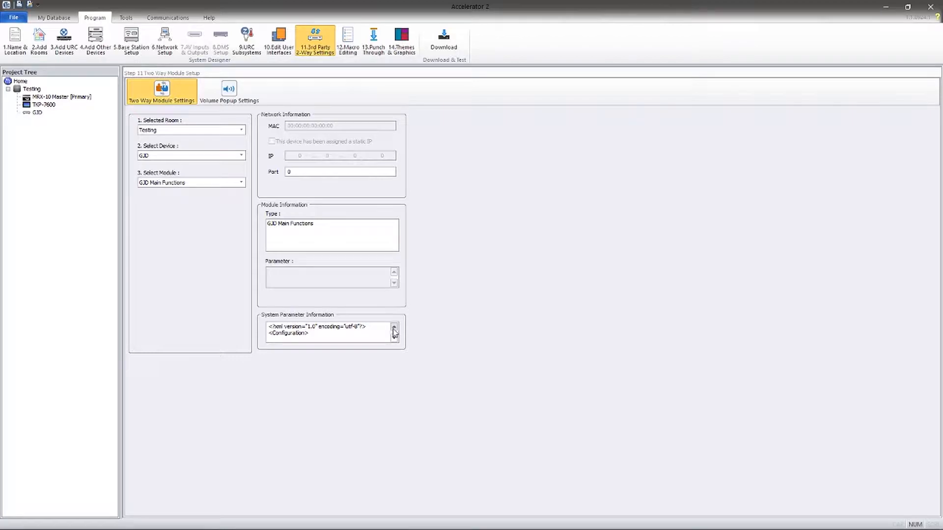
pyautogui.click(395, 338)
pyautogui.click(395, 339)
pyautogui.click(395, 338)
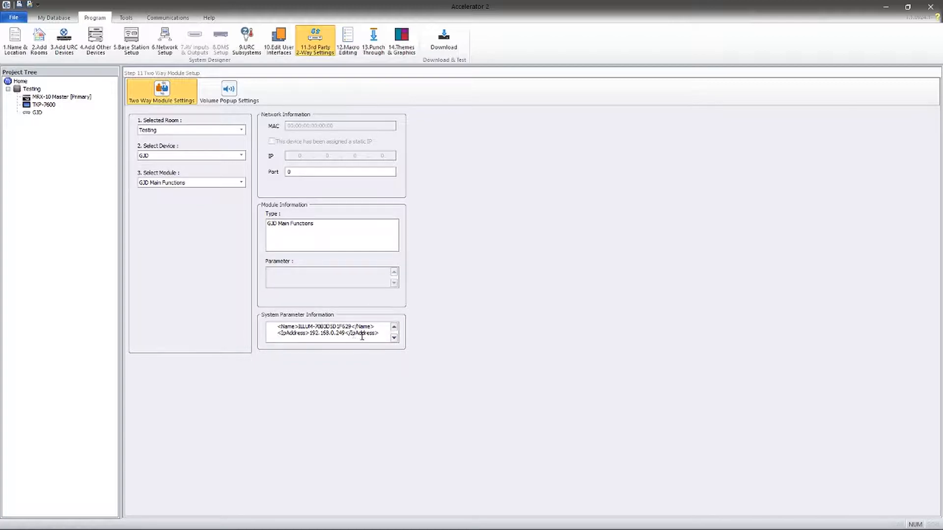
pyautogui.click(394, 338)
pyautogui.click(395, 338)
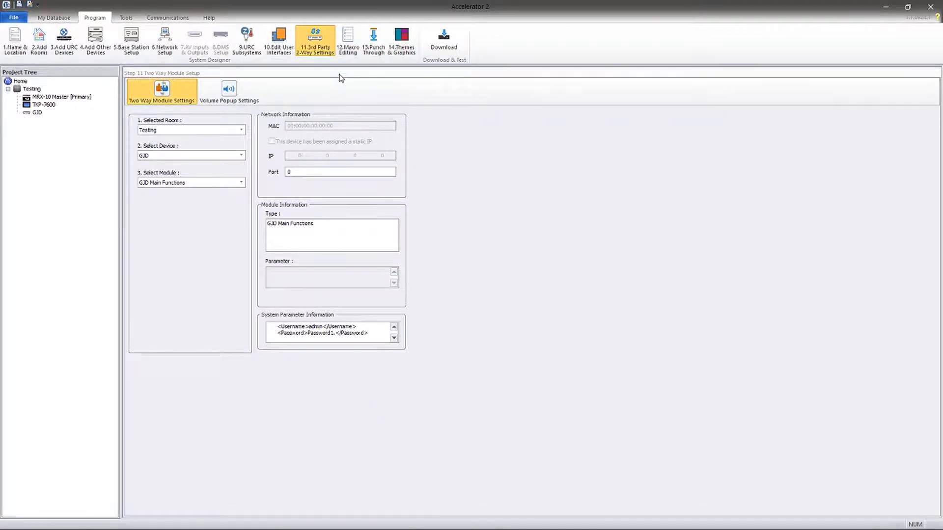
pyautogui.click(348, 40)
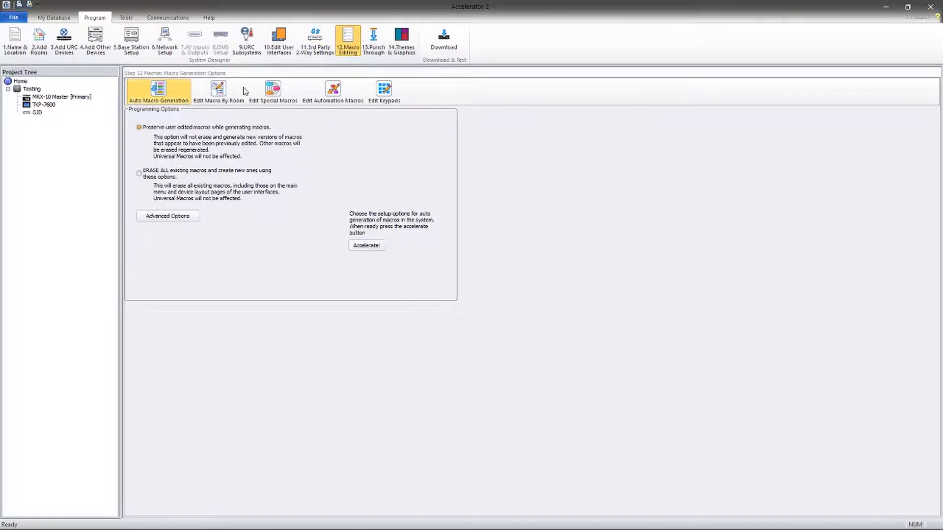
# - Erase all existing macros and regenerate them with Accelerate!, confirming both prompts
pyautogui.click(140, 175)
pyautogui.click(375, 247)
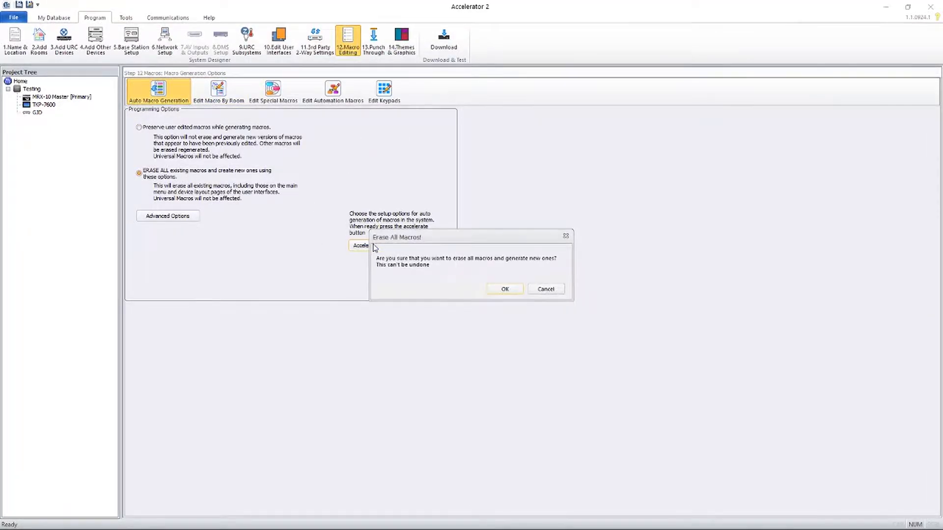
pyautogui.click(499, 289)
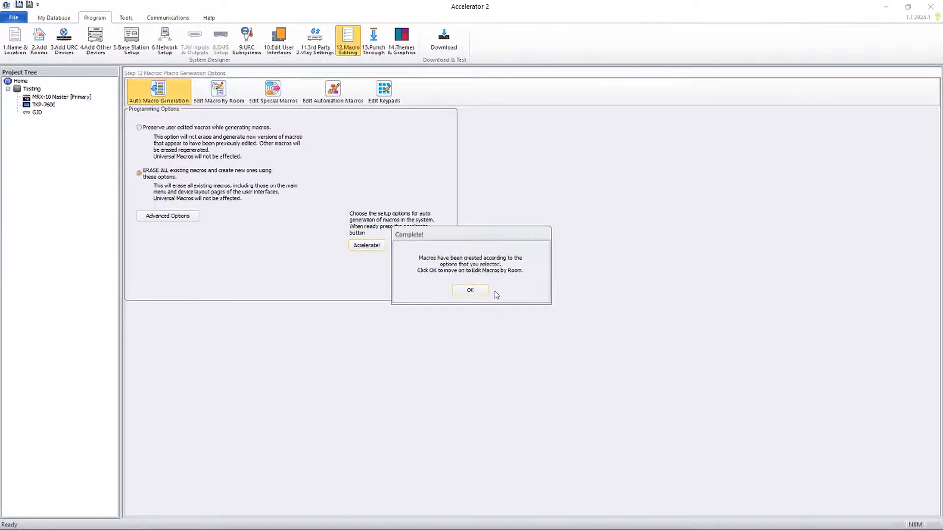
pyautogui.click(475, 296)
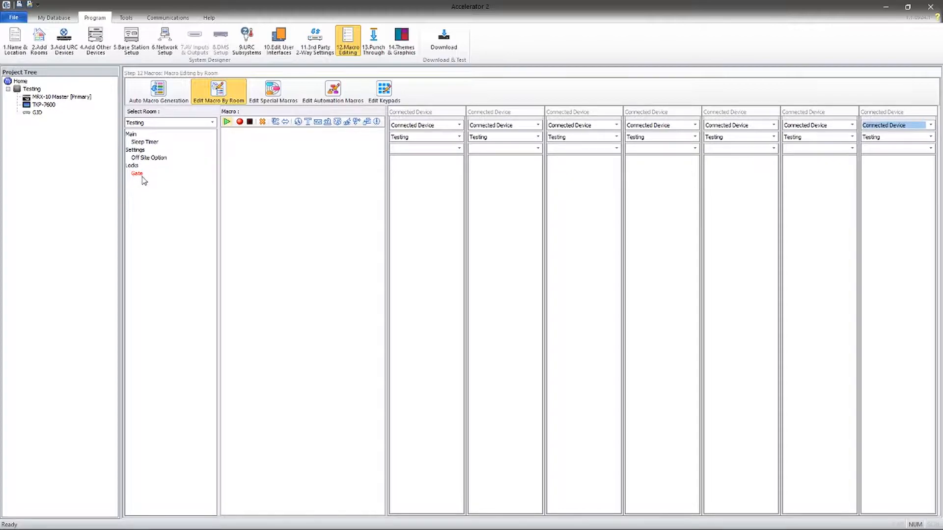
# - Draft a Gate Open/Close command in the Gate macro for GJD [Testing] Digital Output 1, toggle
pyautogui.click(138, 178)
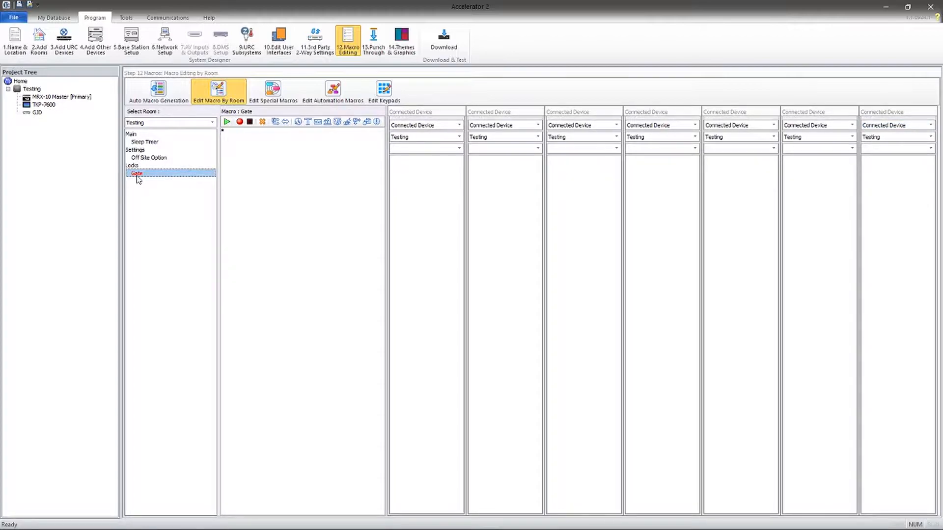
pyautogui.click(328, 122)
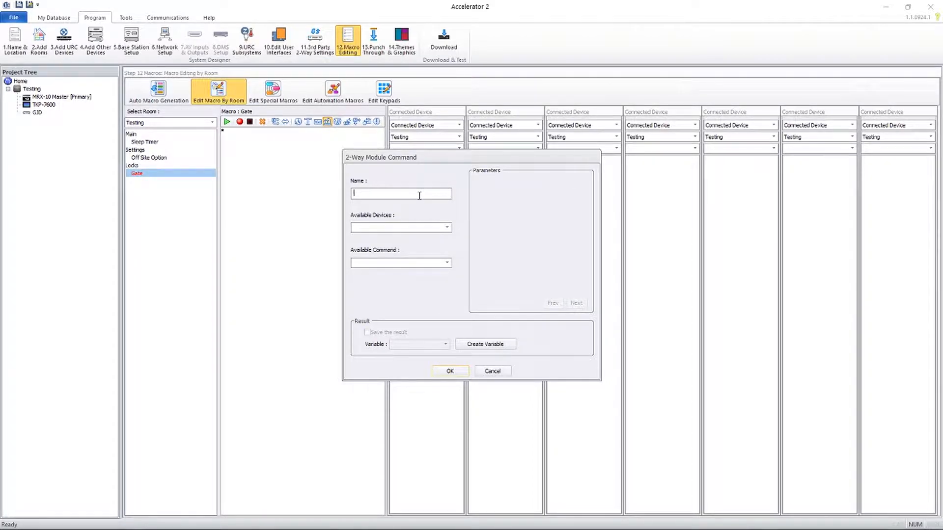
pyautogui.write('Gate')
pyautogui.click(422, 228)
pyautogui.click(410, 237)
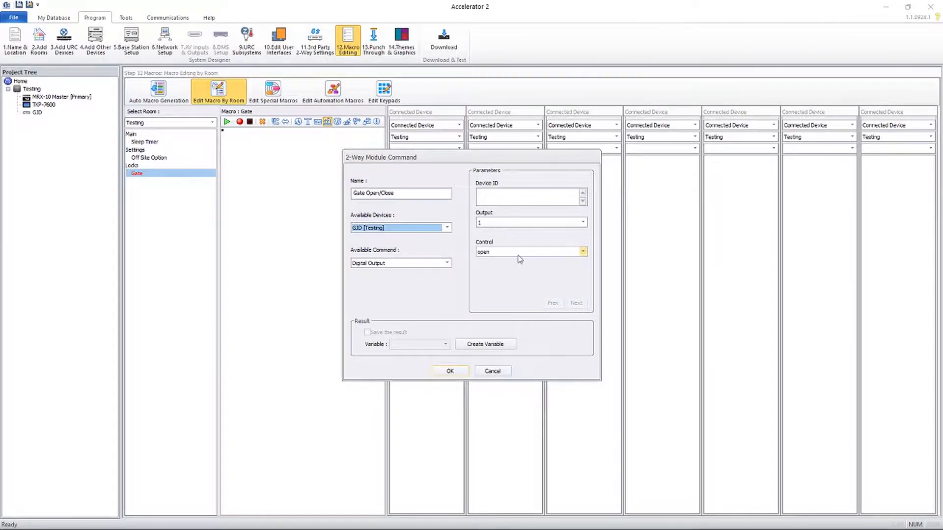
pyautogui.click(517, 254)
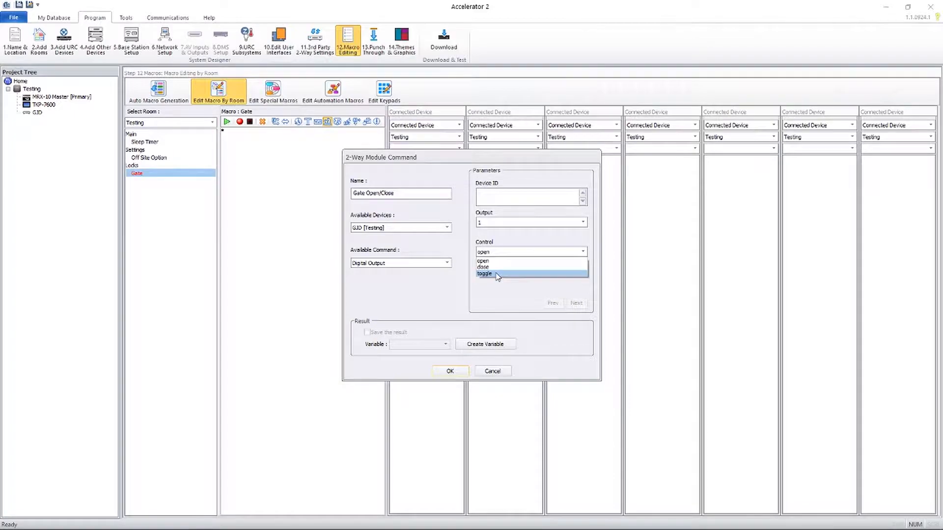
pyautogui.click(498, 275)
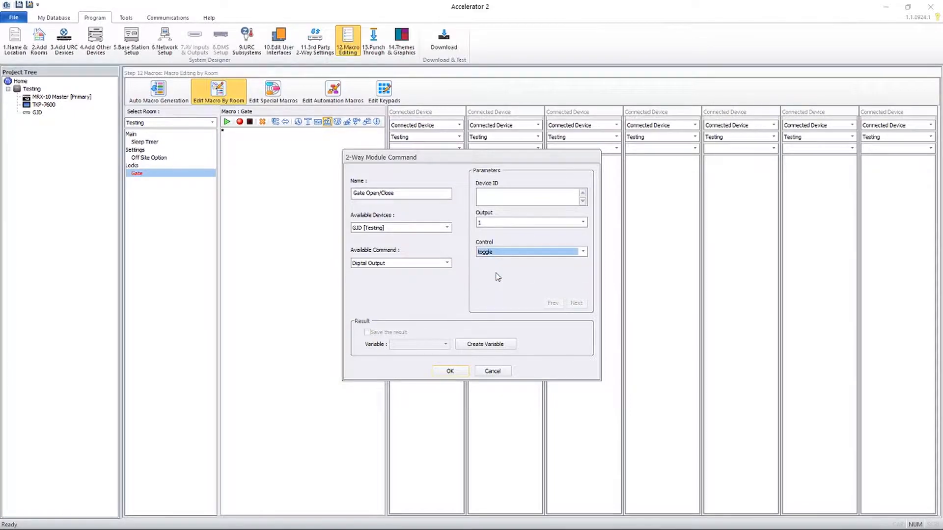
pyautogui.click(498, 195)
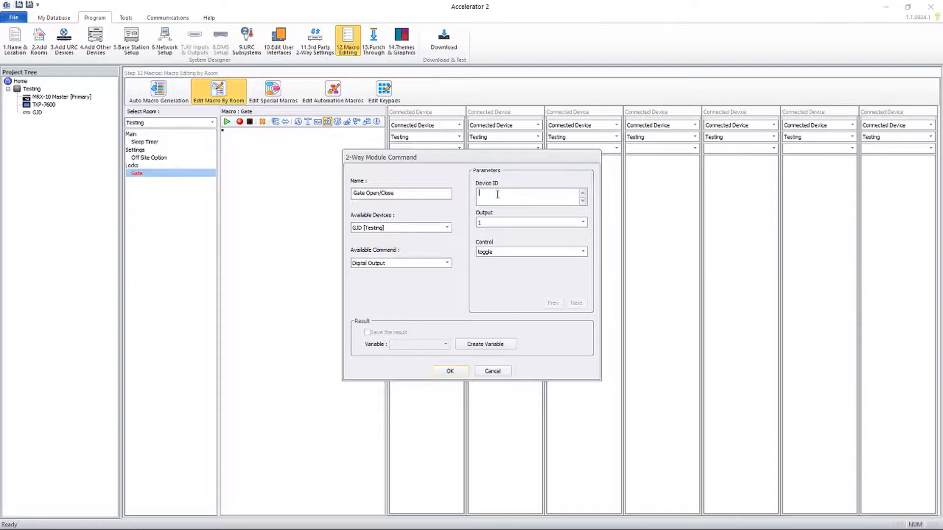
# - Enter Device ID 152.168.0.250, checked in the GJD XML tool, and save the Gate Open/Close command
pyautogui.moveTo(178, 522)
pyautogui.click(120, 523)
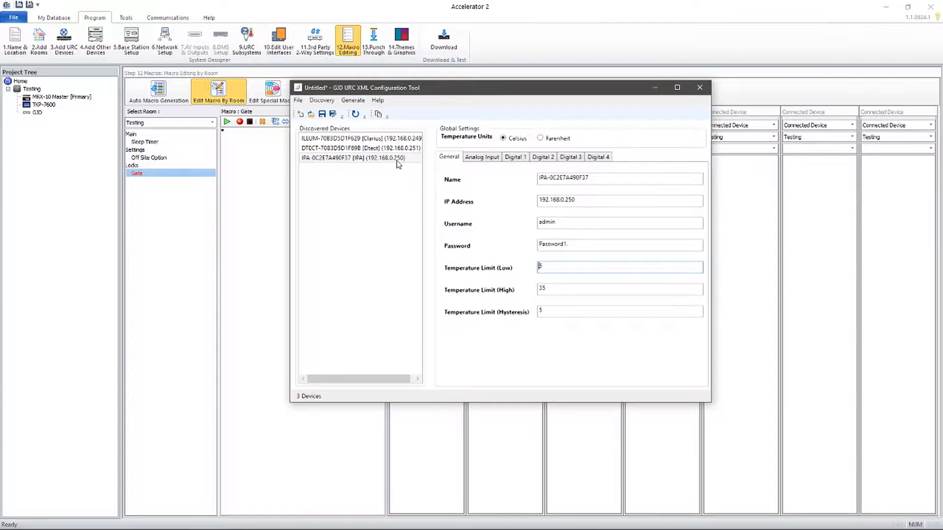
pyautogui.click(655, 87)
pyautogui.write('15')
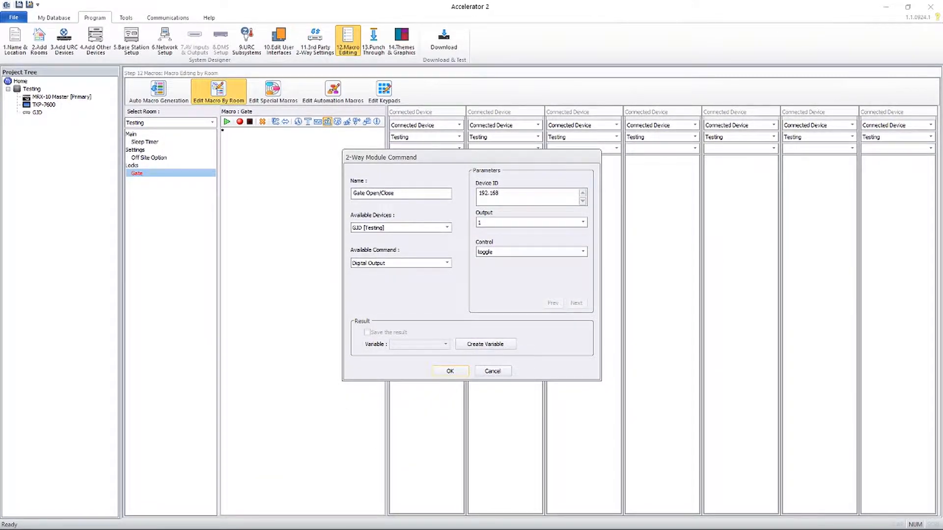
pyautogui.write('2.168.0.250')
pyautogui.click(450, 372)
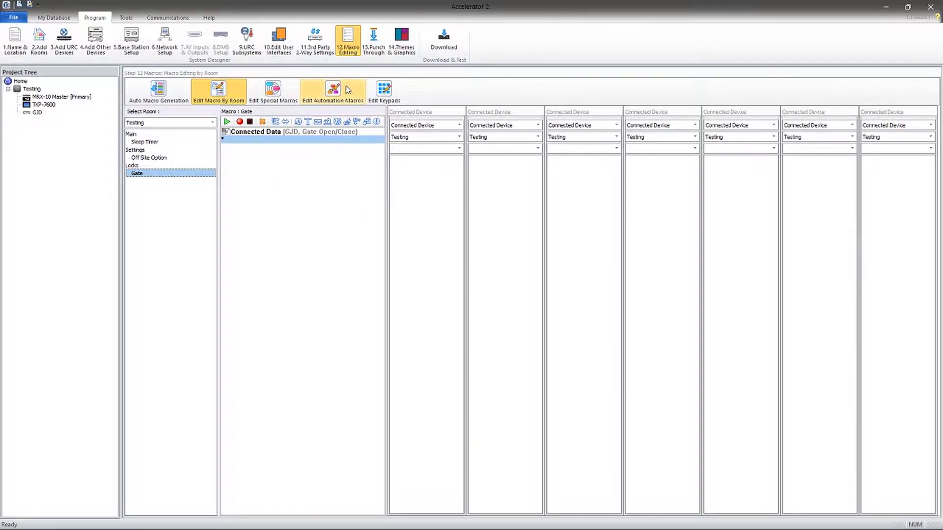
# - Create a device-event automation macro named PIR - Light On triggered by GJD [Testing]
pyautogui.click(336, 93)
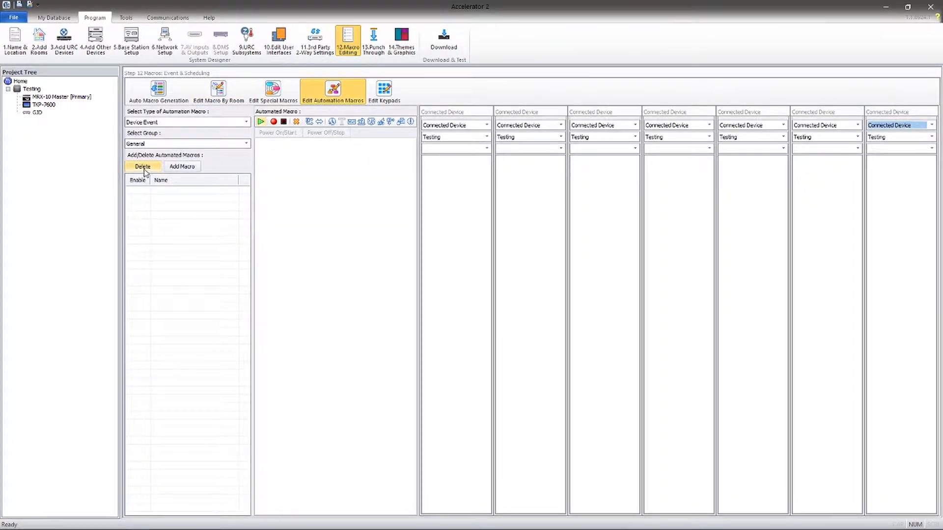
pyautogui.click(176, 167)
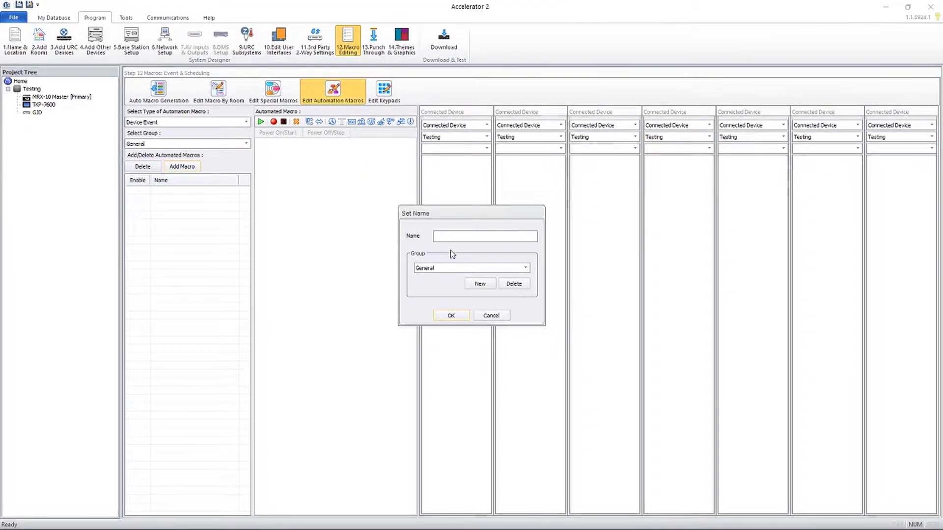
pyautogui.click(450, 237)
pyautogui.write('PIR - Light On')
pyautogui.click(450, 315)
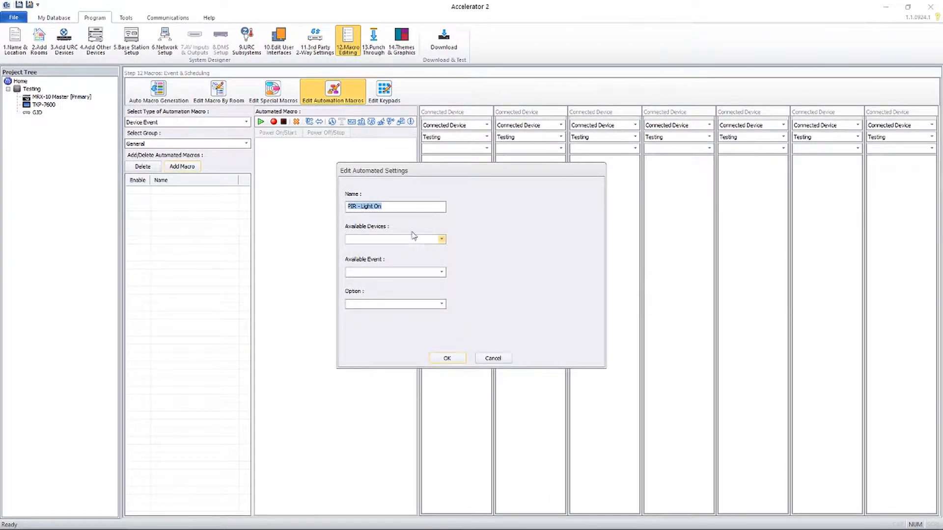
pyautogui.click(365, 239)
pyautogui.click(363, 248)
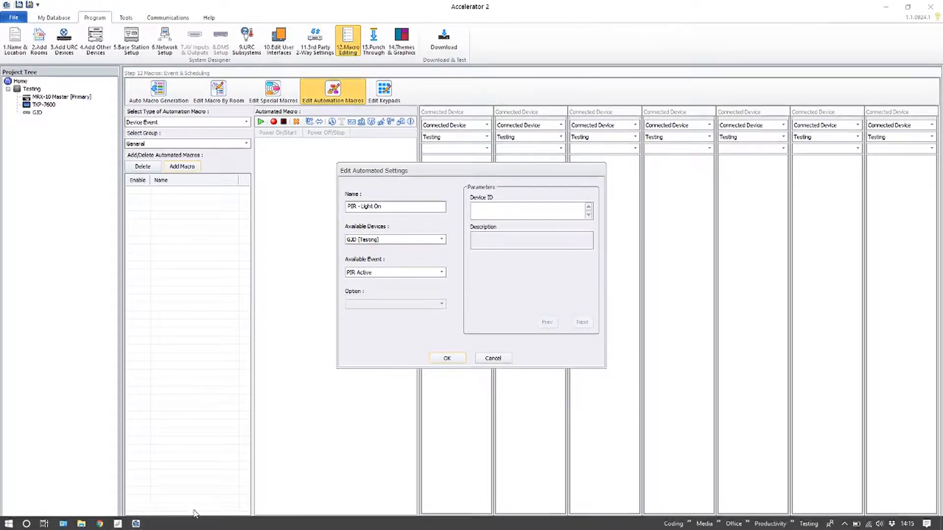
# - Enter the PIR Device ID 192.168.0.251 from the GJD XML tool and save the macro
pyautogui.click(118, 523)
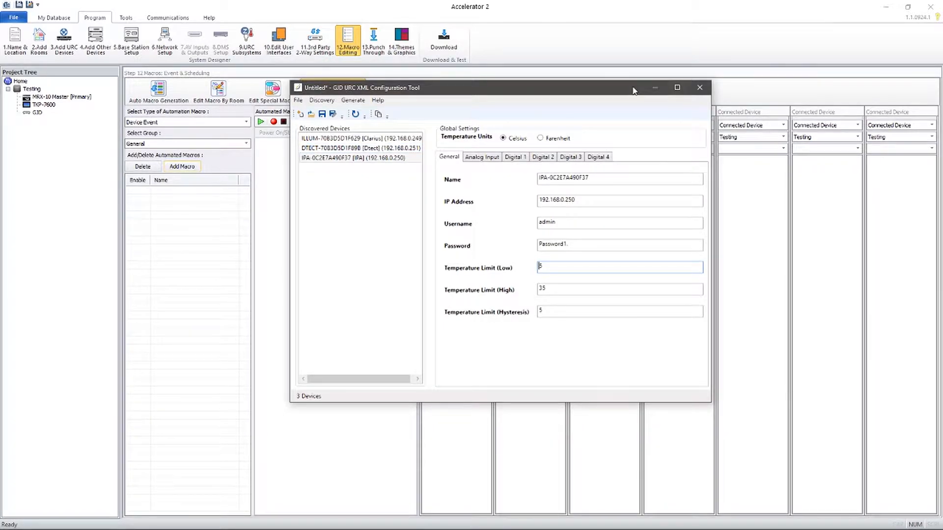
pyautogui.click(653, 89)
pyautogui.click(484, 207)
pyautogui.write('192.168.0.251')
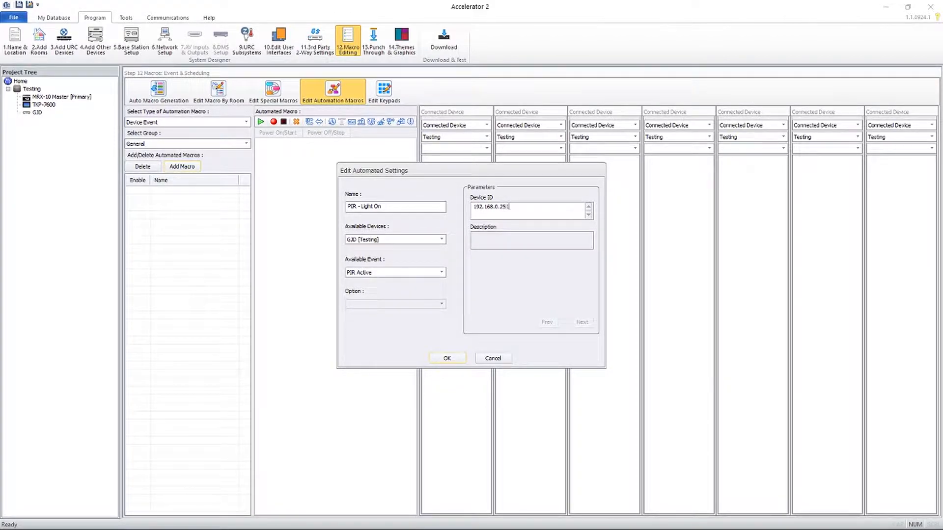
pyautogui.click(447, 358)
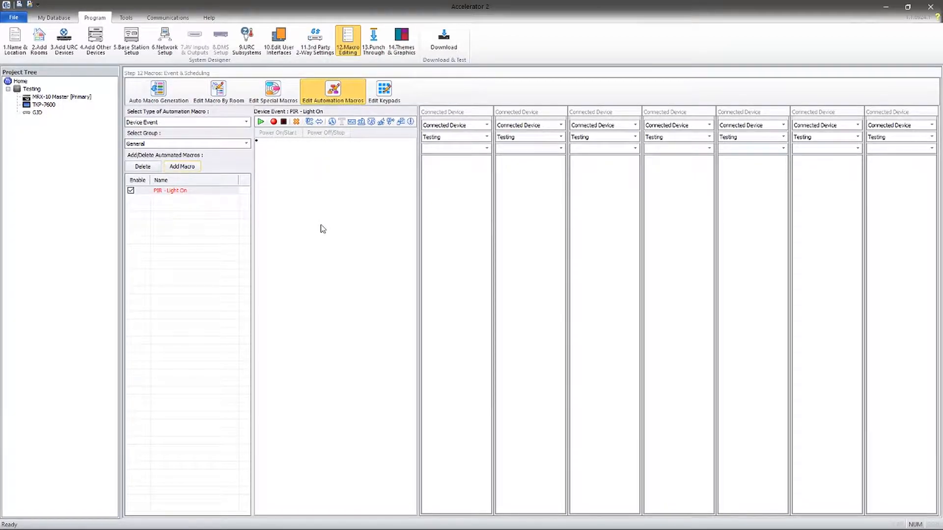
# - Add a Clarius Light On command to PIR - Light On using GJD [Testing] LED Standard
pyautogui.click(182, 191)
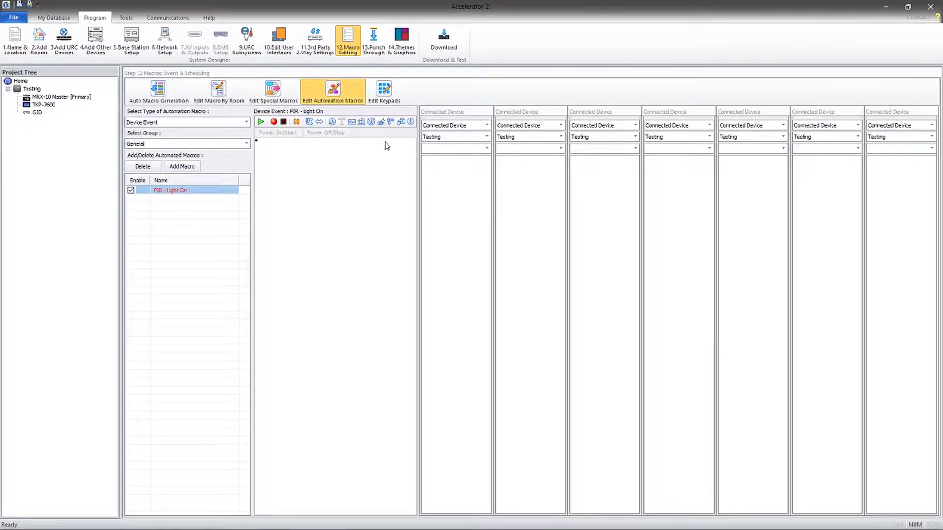
pyautogui.click(361, 122)
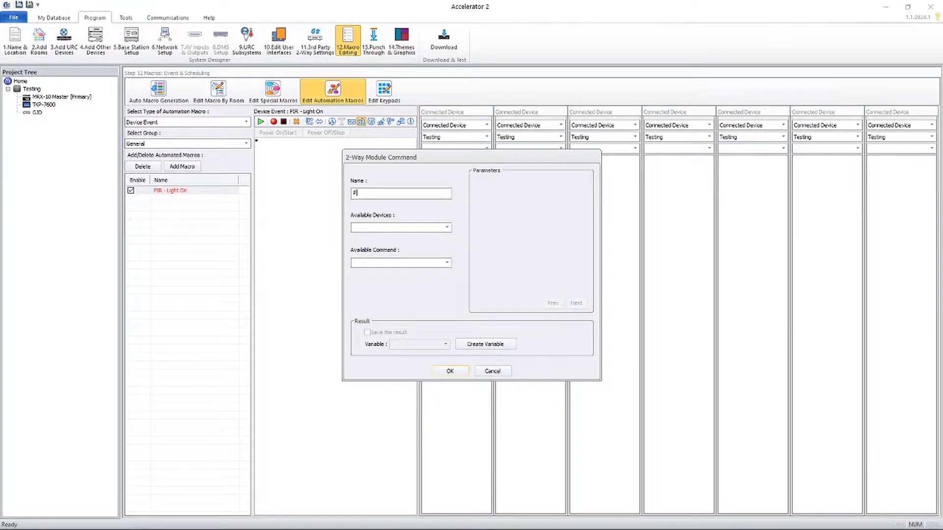
pyautogui.press('BackSpace')
pyautogui.write('Clarius Light On')
pyautogui.click(381, 228)
pyautogui.click(381, 238)
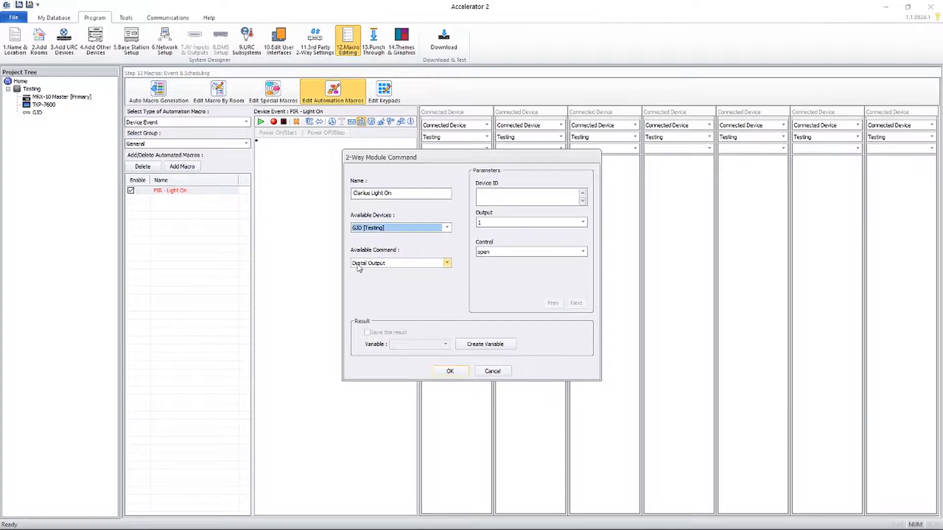
pyautogui.click(410, 265)
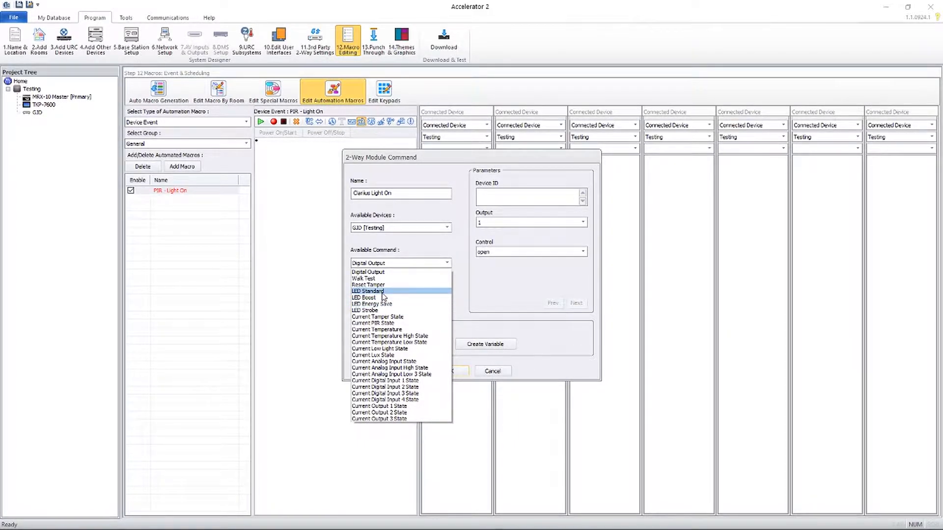
pyautogui.click(383, 292)
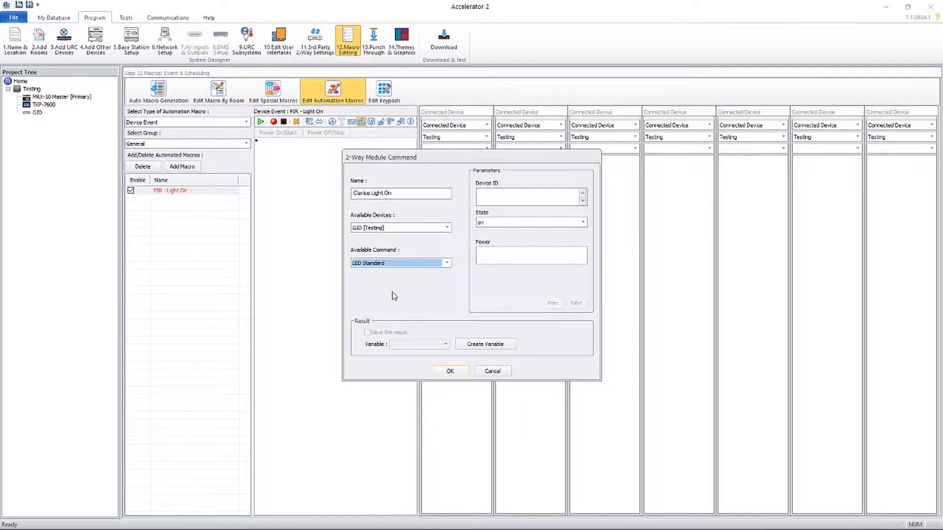
# - Set the command's Device ID to 192.168.0.249 and LED state to on, then confirm it
pyautogui.click(501, 196)
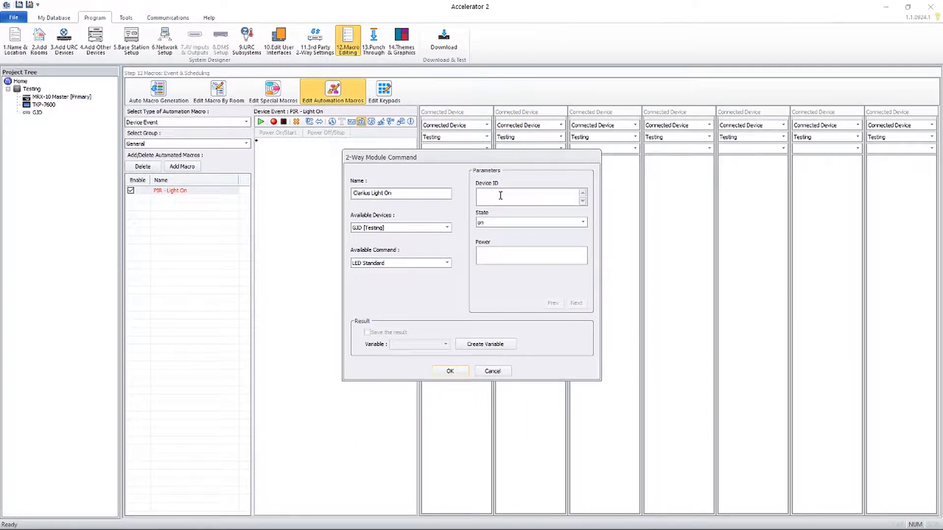
pyautogui.click(118, 524)
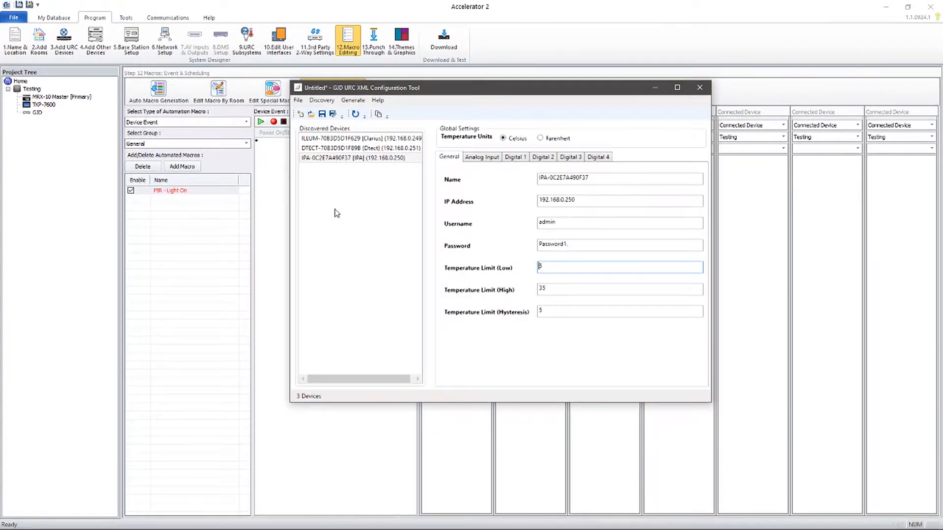
pyautogui.click(346, 138)
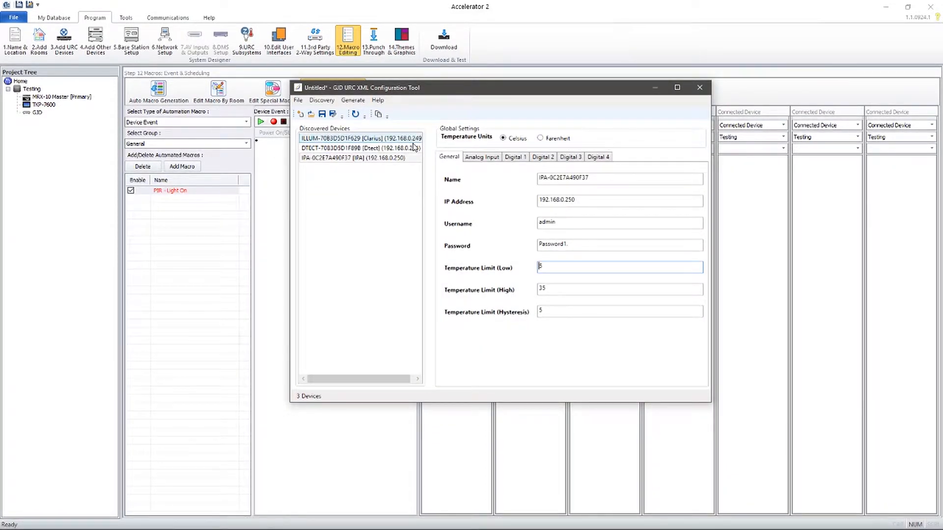
pyautogui.click(655, 87)
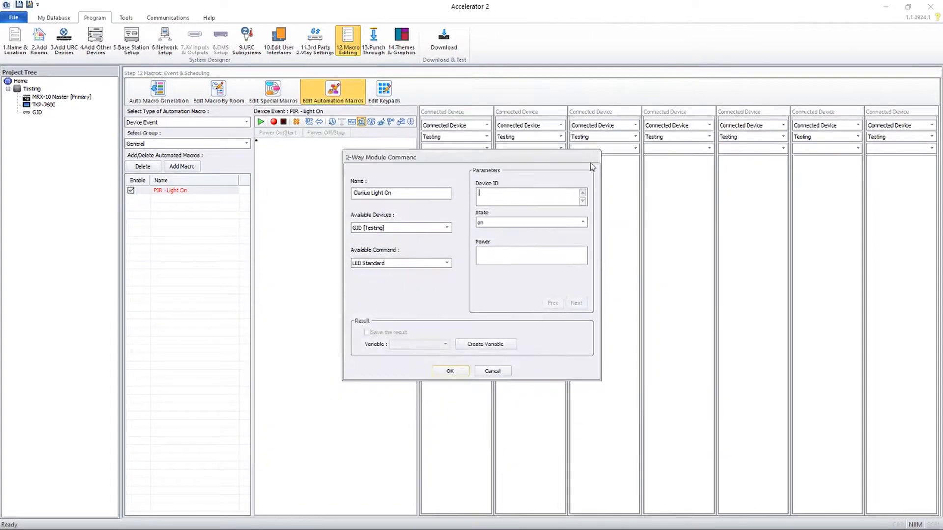
pyautogui.write('192')
pyautogui.click(493, 223)
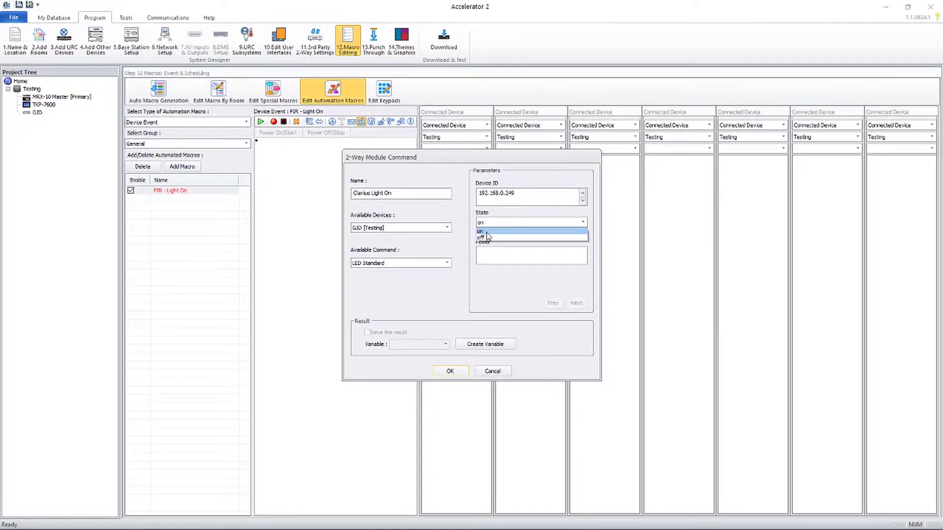
pyautogui.click(486, 232)
pyautogui.click(495, 259)
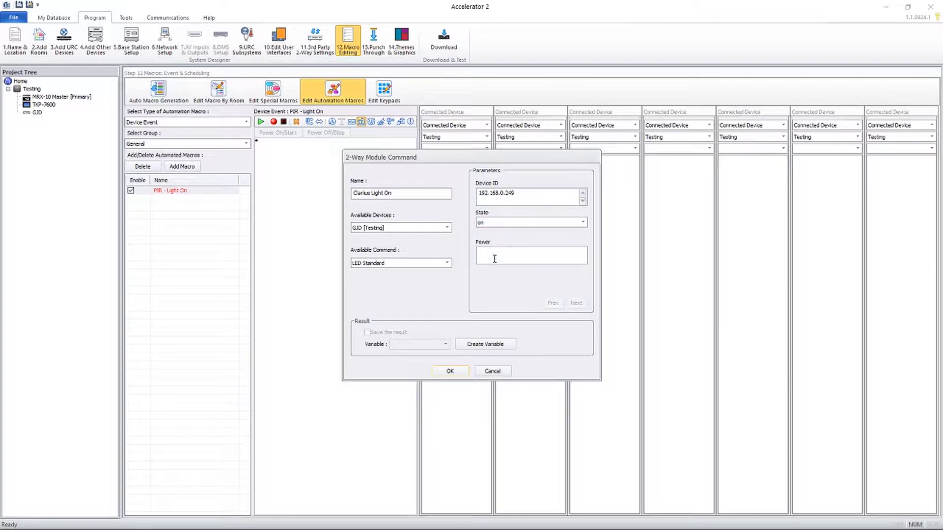
pyautogui.click(448, 371)
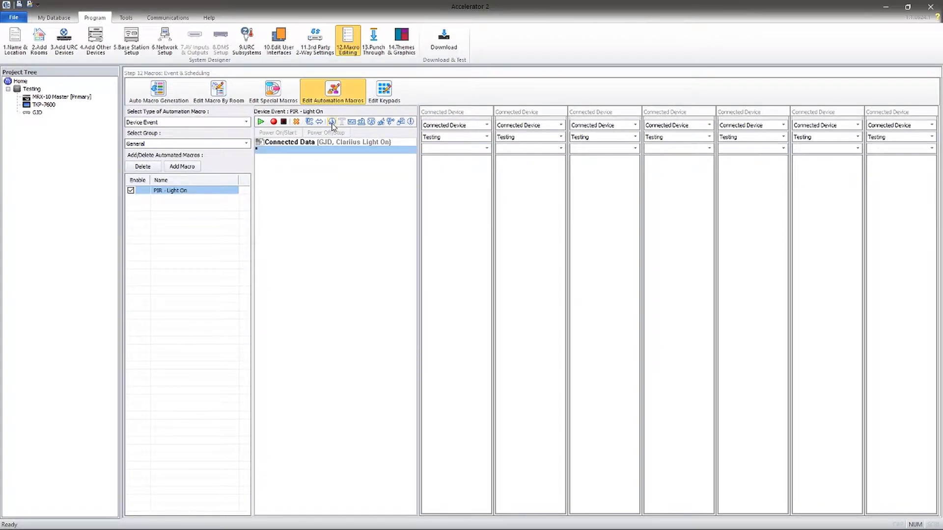
# - Add a 1-second delay followed by a new GJD [Testing] command step
pyautogui.click(332, 123)
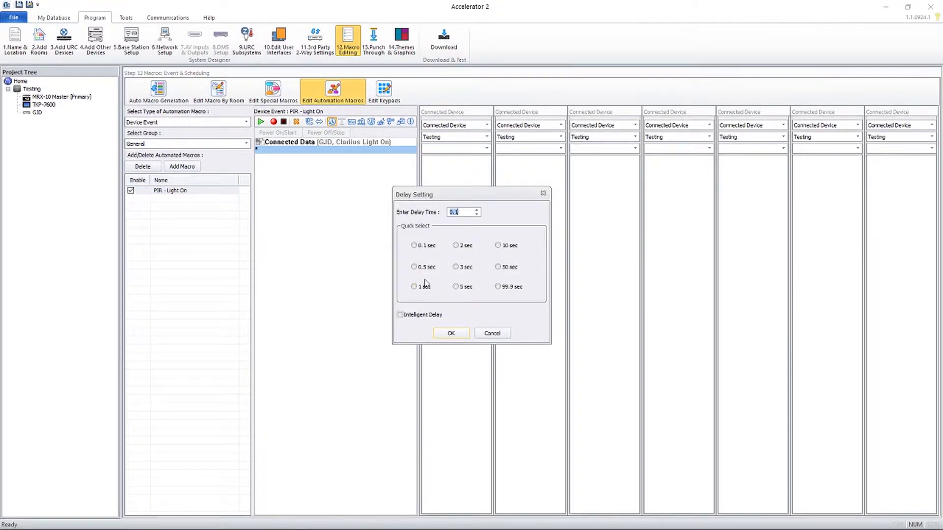
pyautogui.click(417, 288)
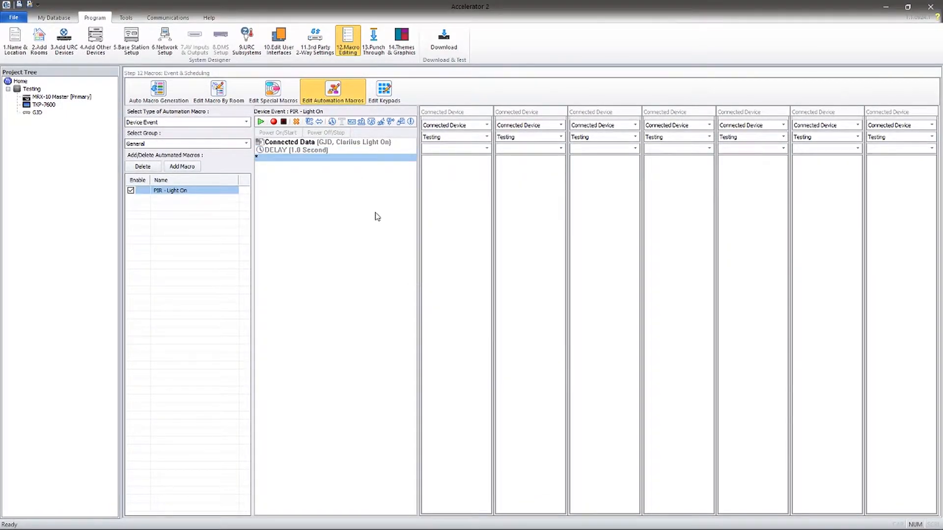
pyautogui.click(361, 122)
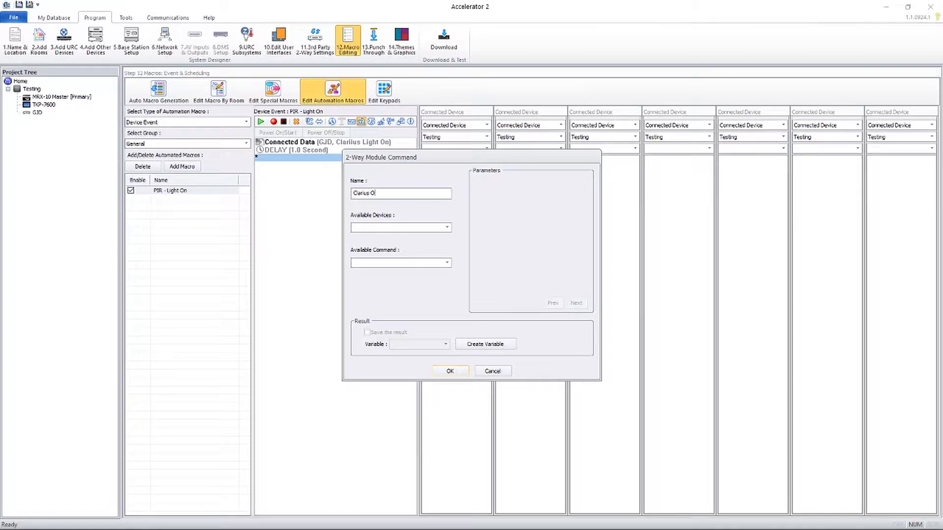
pyautogui.click(366, 227)
pyautogui.click(366, 235)
# - Make it a Clarius Off LED Standard command: Device ID 192.168.0.249, state off, power 0
pyautogui.click(375, 264)
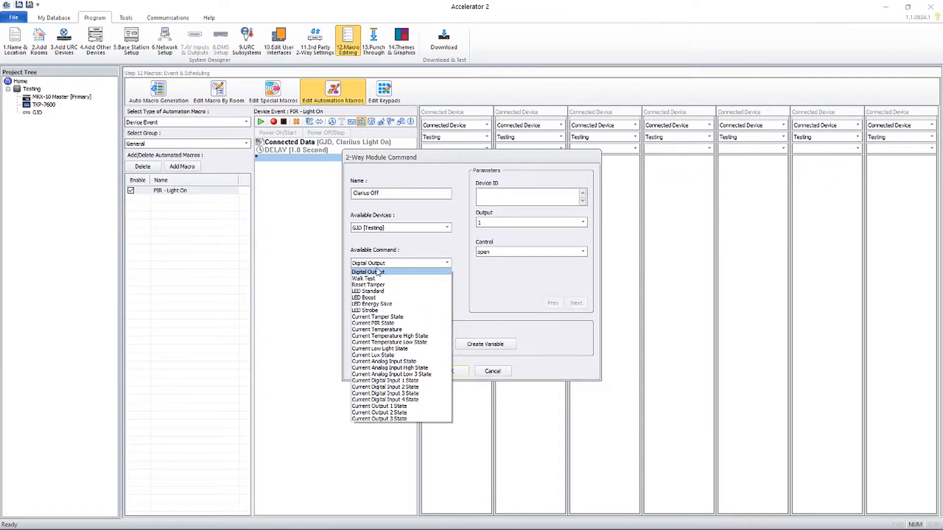
pyautogui.click(406, 292)
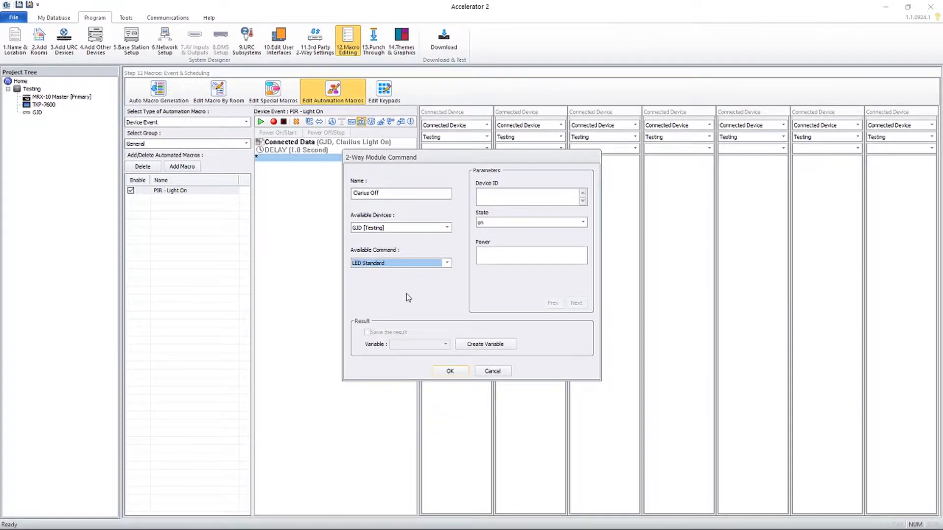
pyautogui.click(500, 198)
pyautogui.write('192.168.0.249')
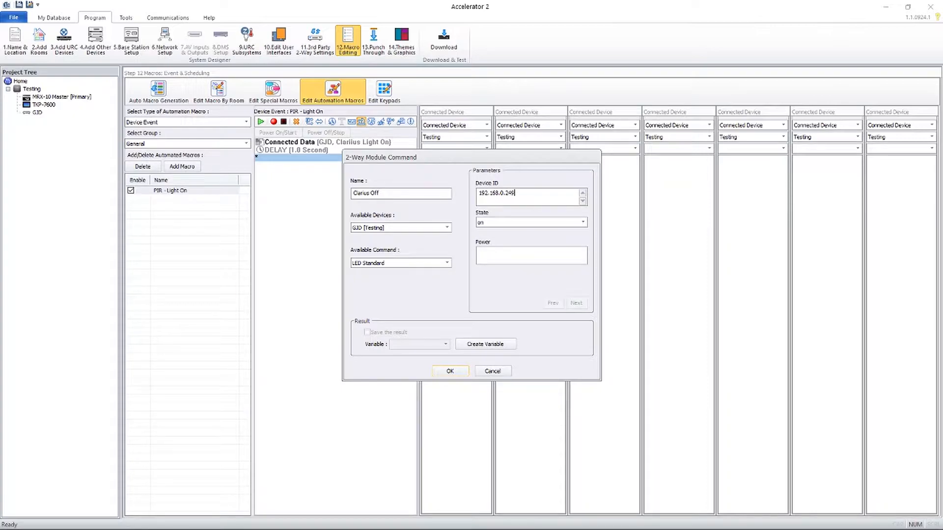
pyautogui.click(493, 222)
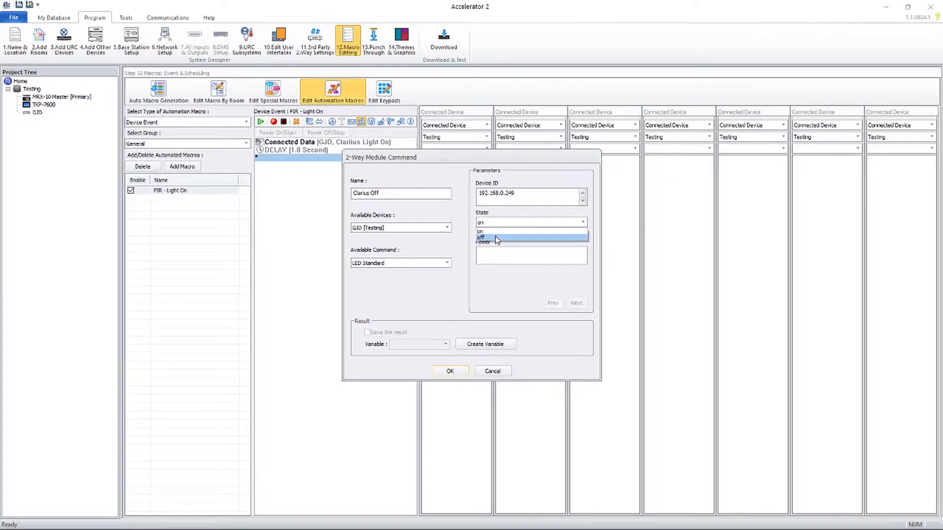
pyautogui.click(495, 237)
pyautogui.click(496, 254)
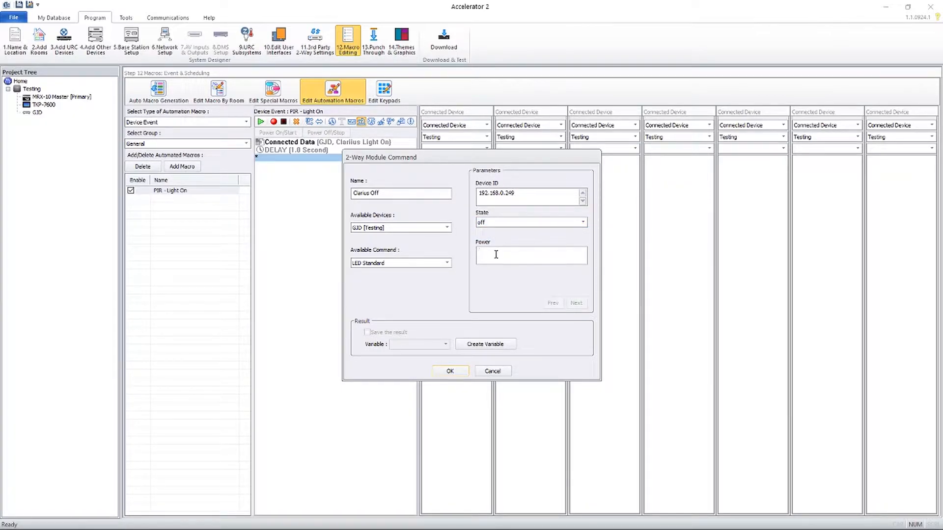
pyautogui.click(460, 372)
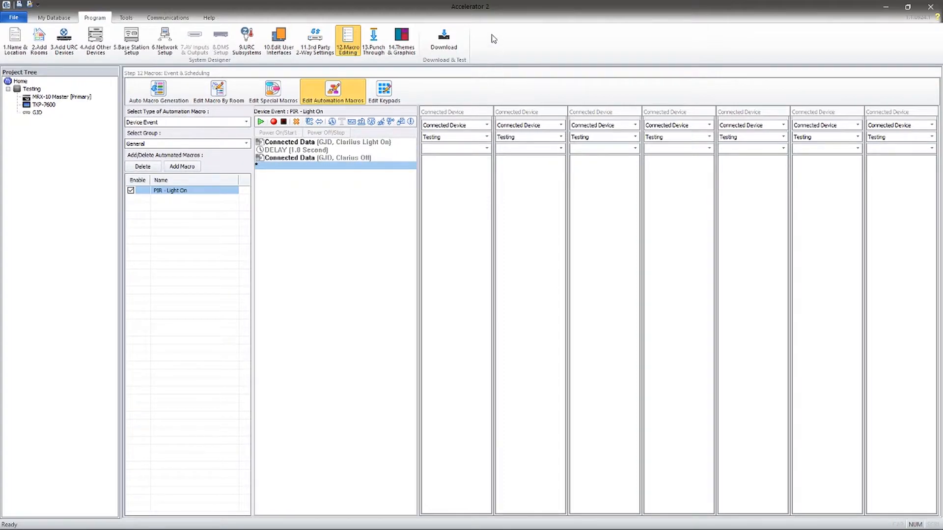
# - Start the download and save the unsaved project as Untitled.tc2 when prompted
pyautogui.click(449, 38)
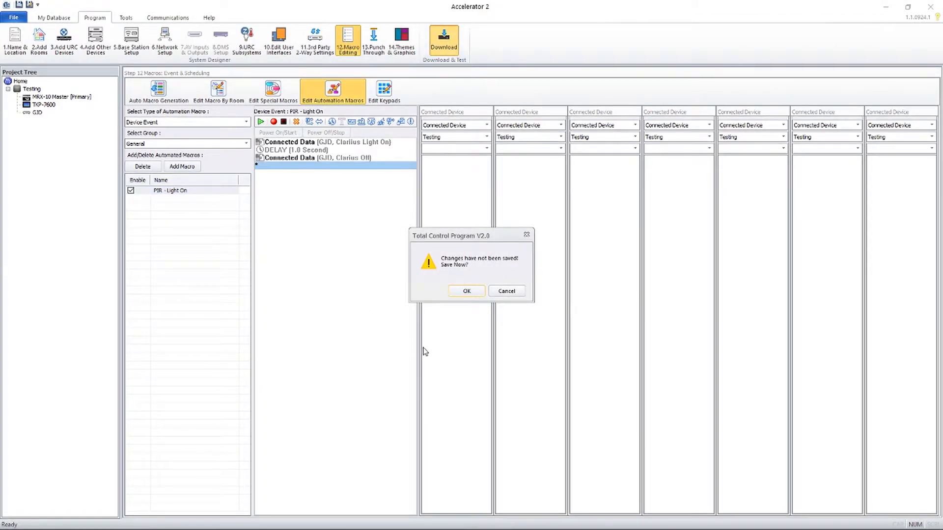
pyautogui.click(466, 292)
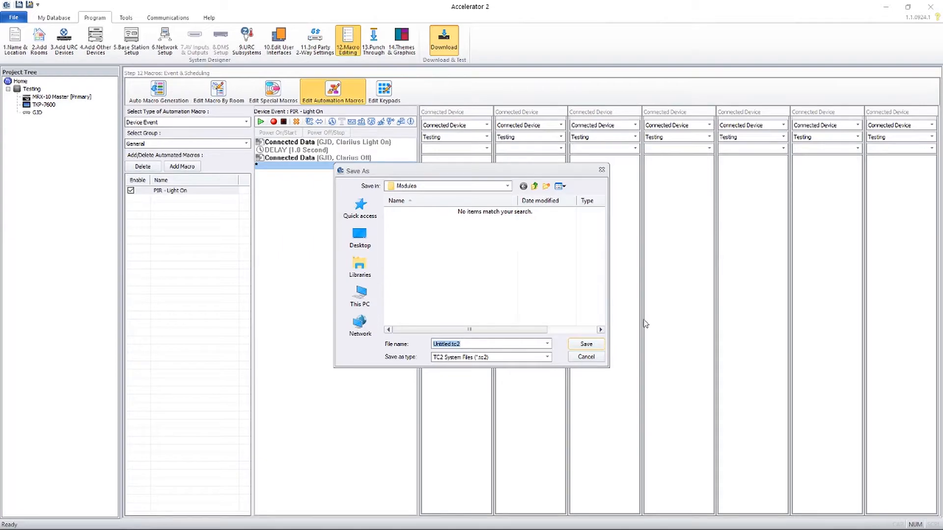
pyautogui.click(586, 344)
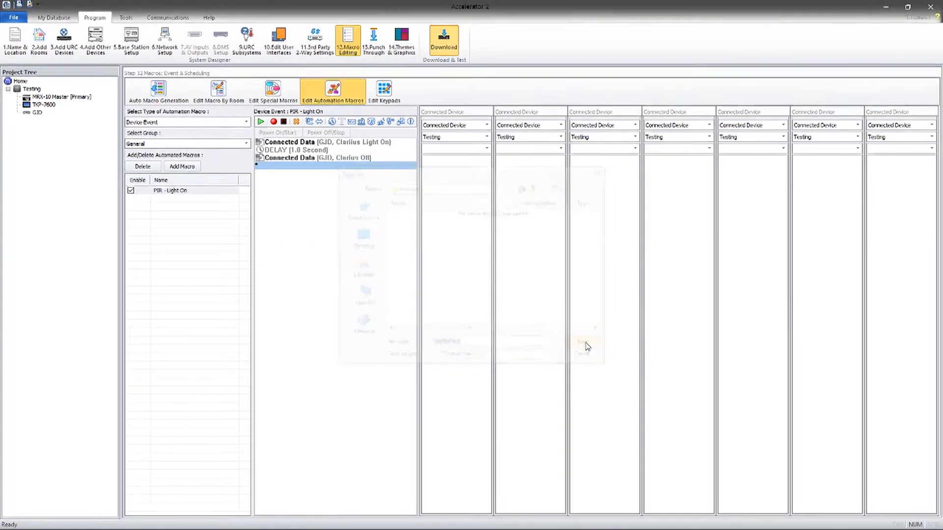
# - Download the project to both the MRX-10 Master and TKP-7600, confirming the firmware-upgrading download, and close the status windows
pyautogui.click(292, 185)
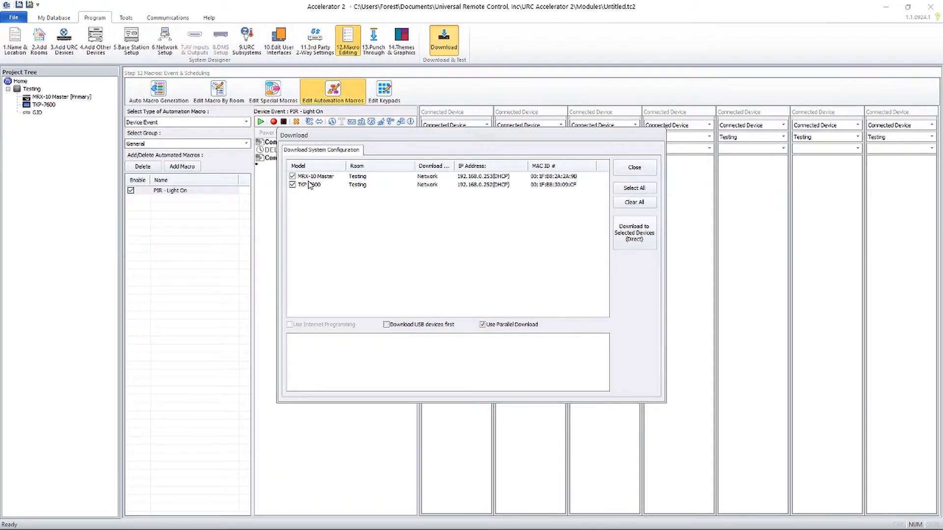
pyautogui.click(634, 238)
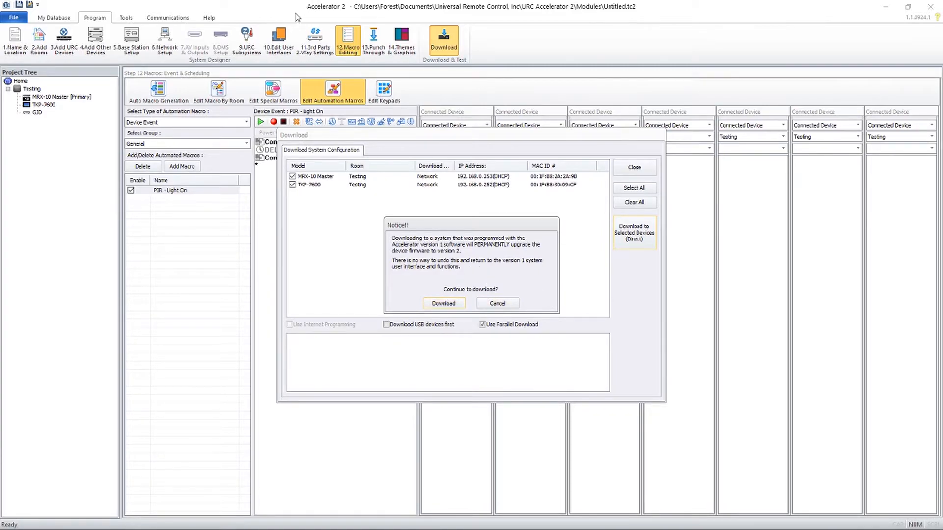
pyautogui.click(444, 304)
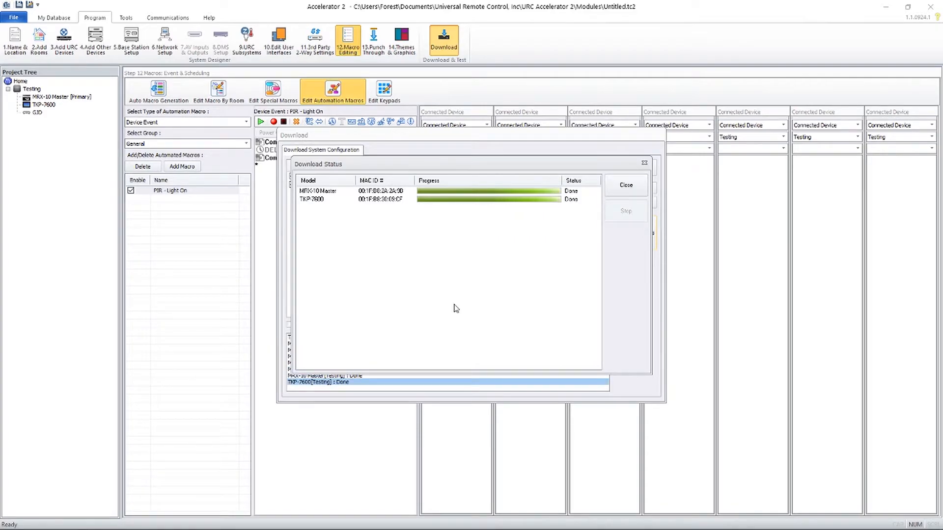
pyautogui.click(625, 188)
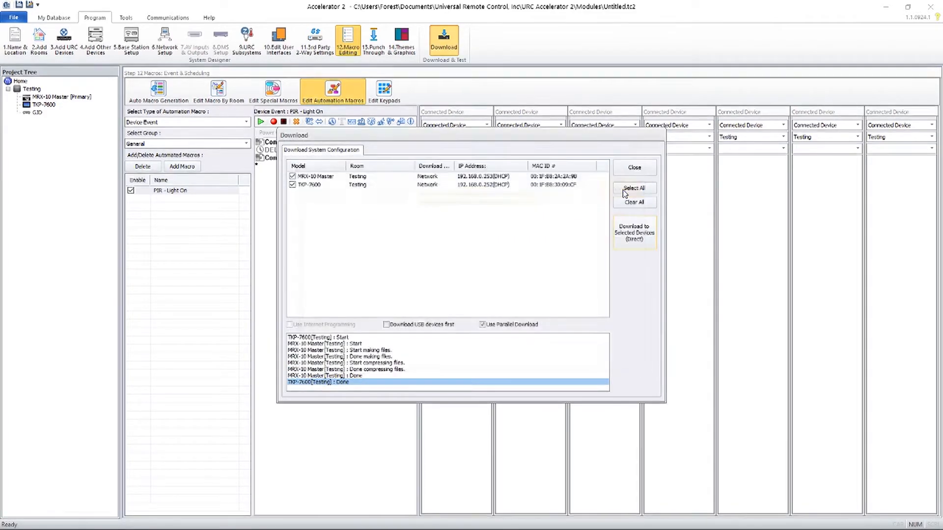
pyautogui.click(631, 169)
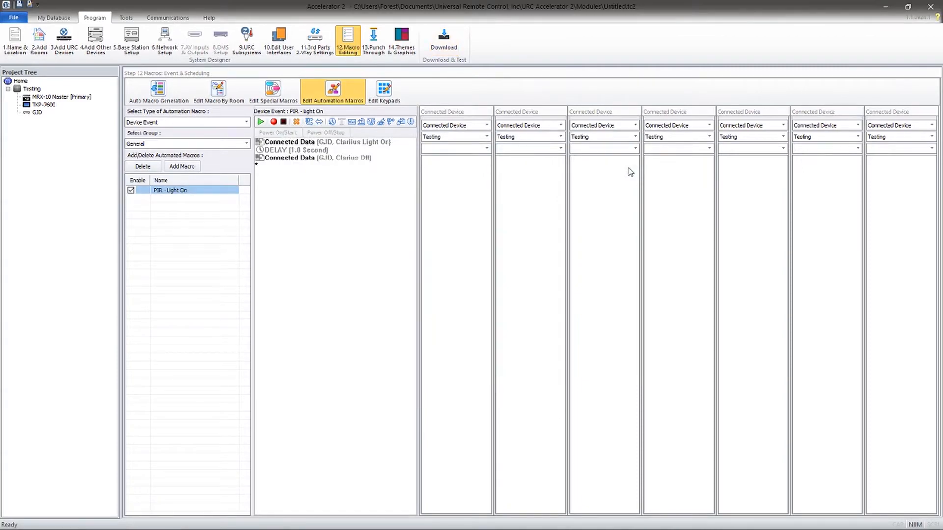